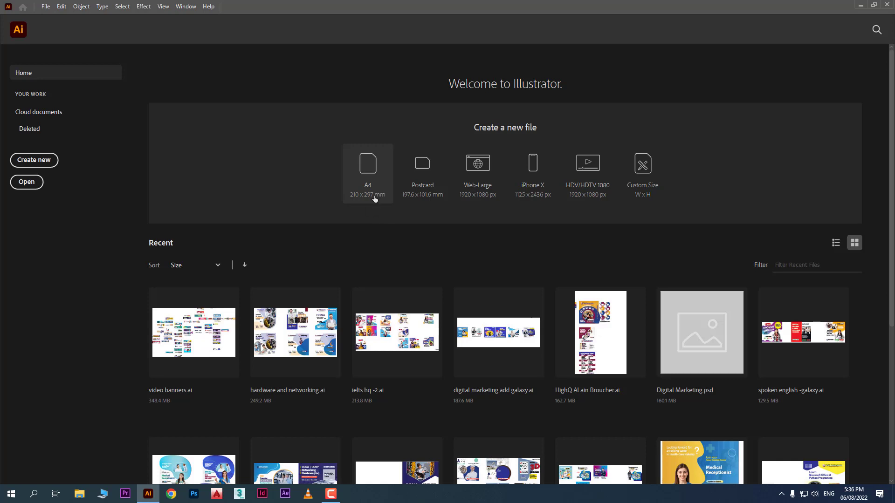
Step: Create a new A4 document of 210 x 297 mm
click(370, 171)
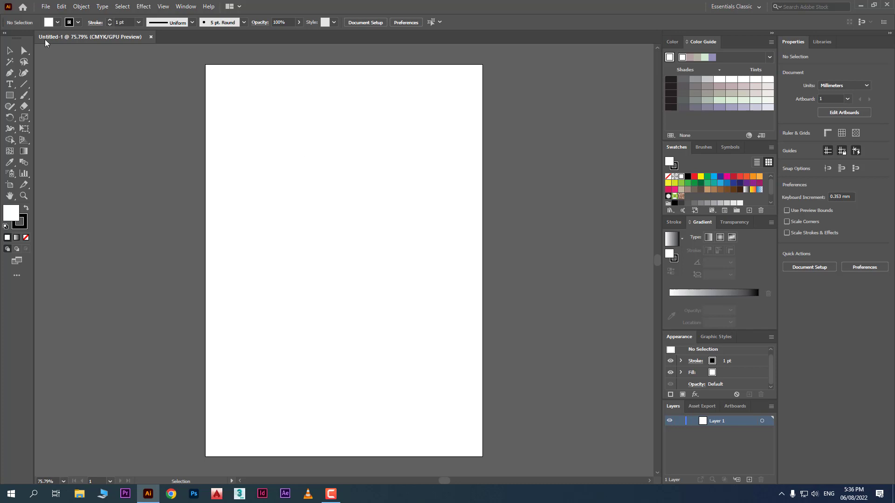
Step: Place the brainstorm-meeting image from the Downloads folder as a linked file at its full original size
click(46, 7)
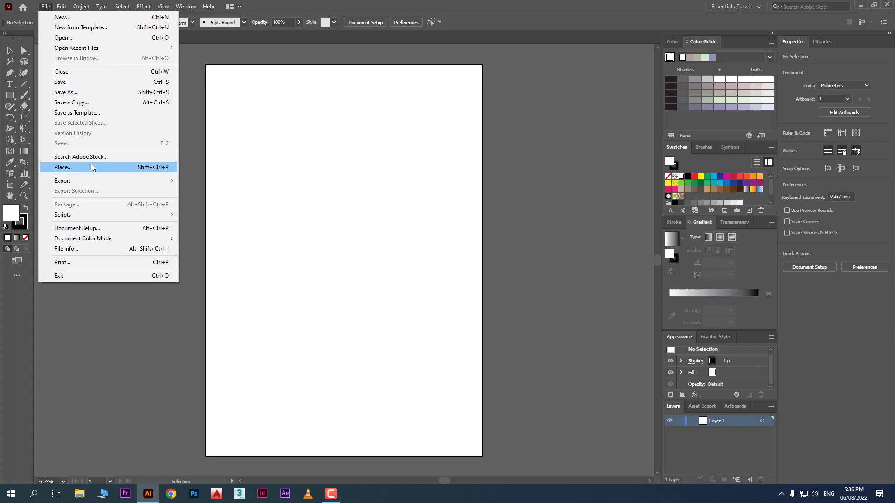
click(164, 168)
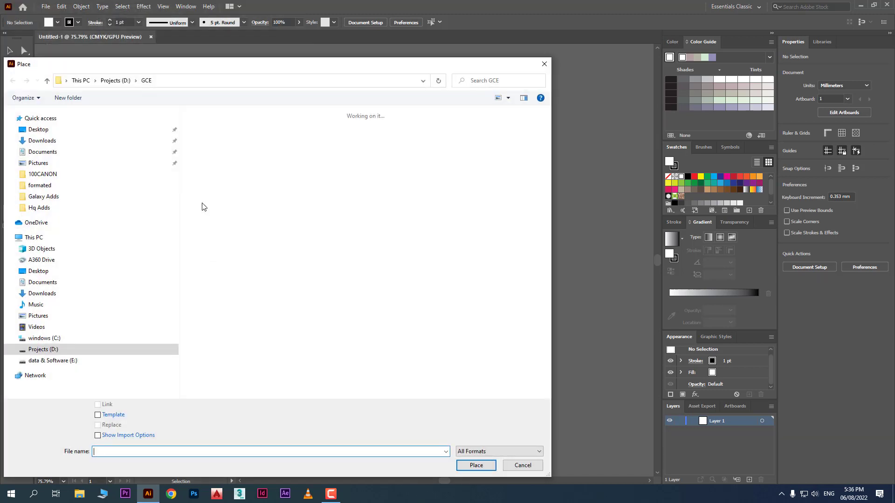
click(57, 141)
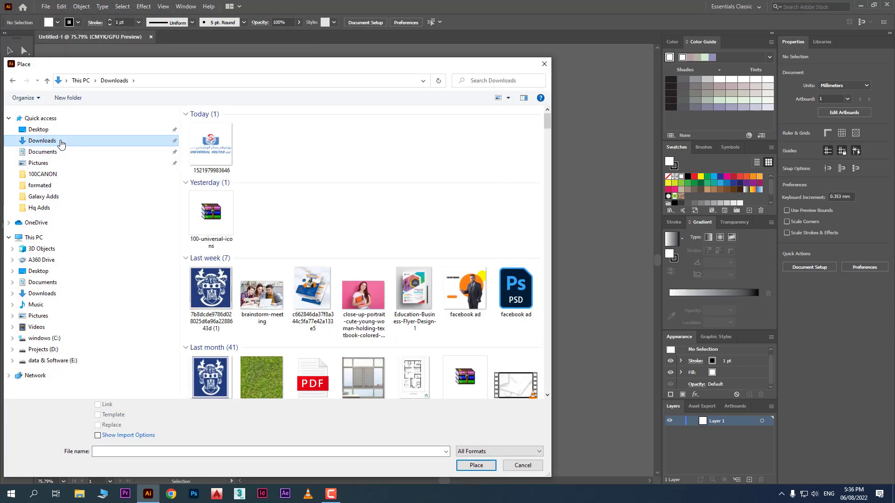
scroll(449, 220, down, 2)
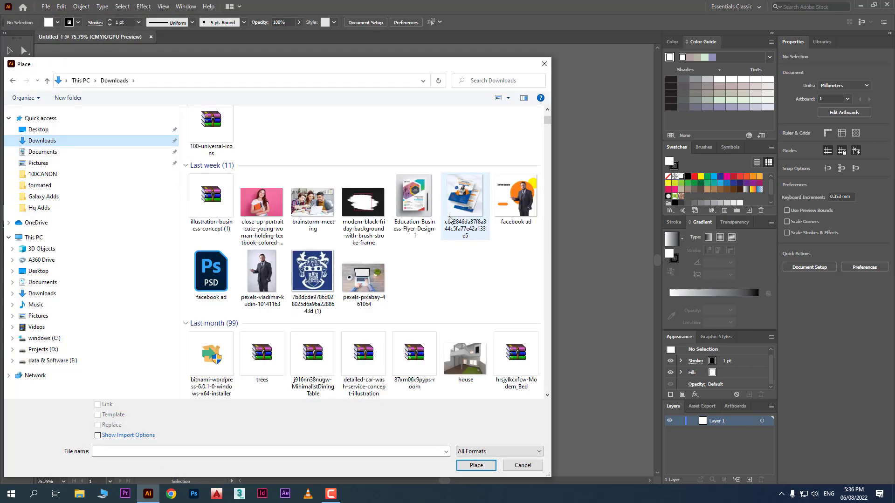
click(314, 212)
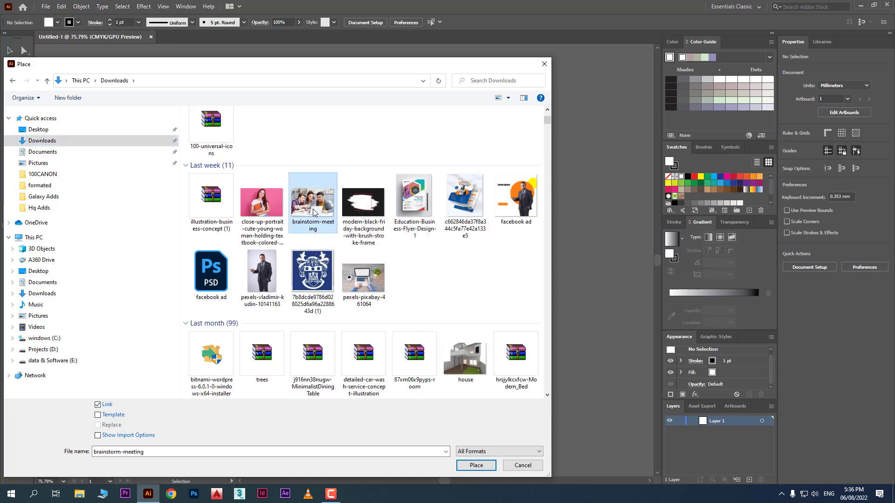
click(477, 466)
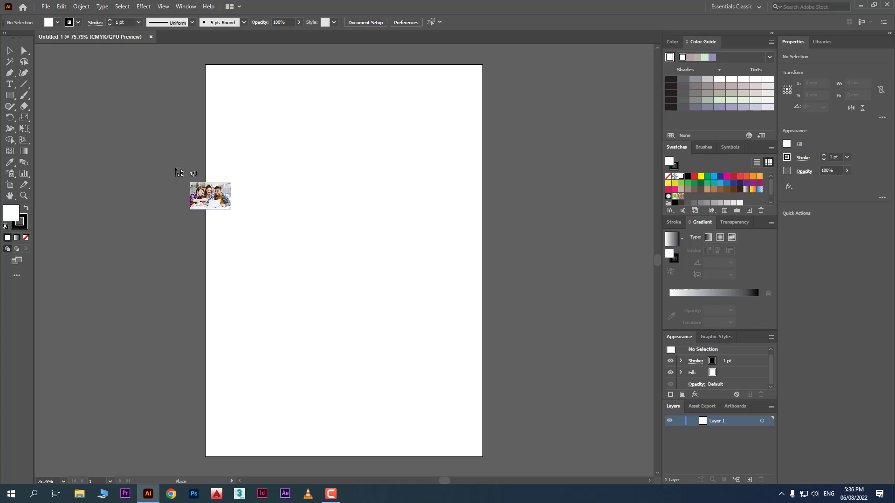
click(160, 123)
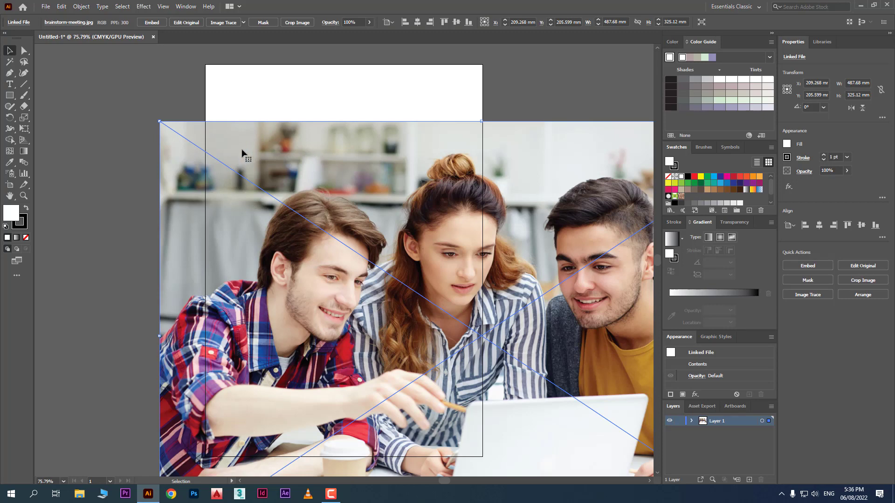
Step: Scale the oversized placed image down to about 217 x 145 mm and delete it from the page
scroll(212, 213, down, 1)
scroll(213, 213, down, 2)
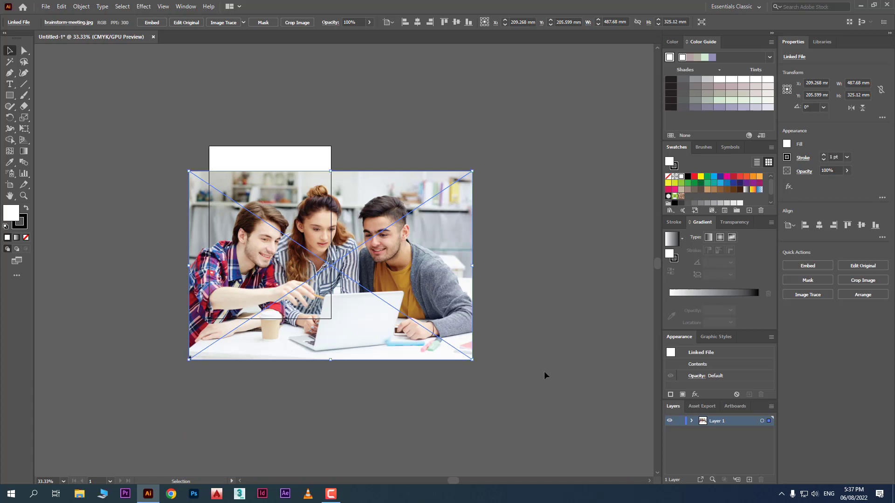
drag(472, 360, 316, 255)
scroll(261, 223, up, 2)
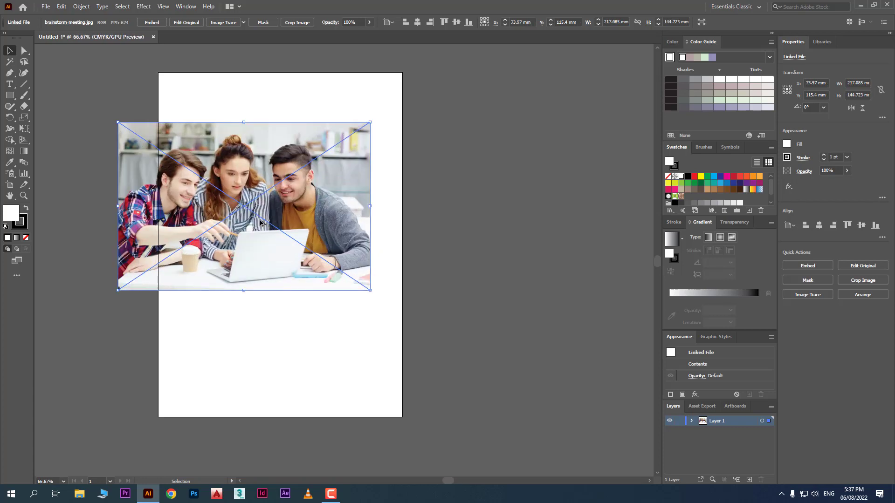
key(Delete)
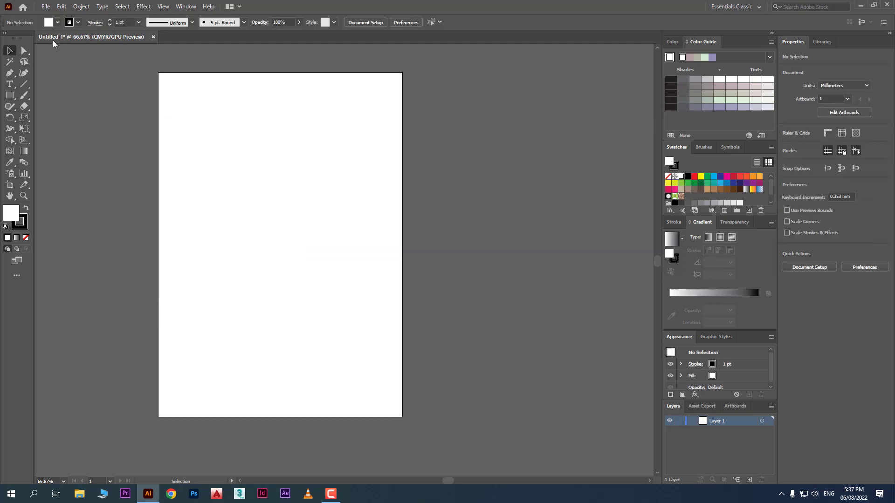
Step: Place the brainstorm-meeting image within the page width, drawn at about 203 x 135 mm, and deselect it
click(46, 6)
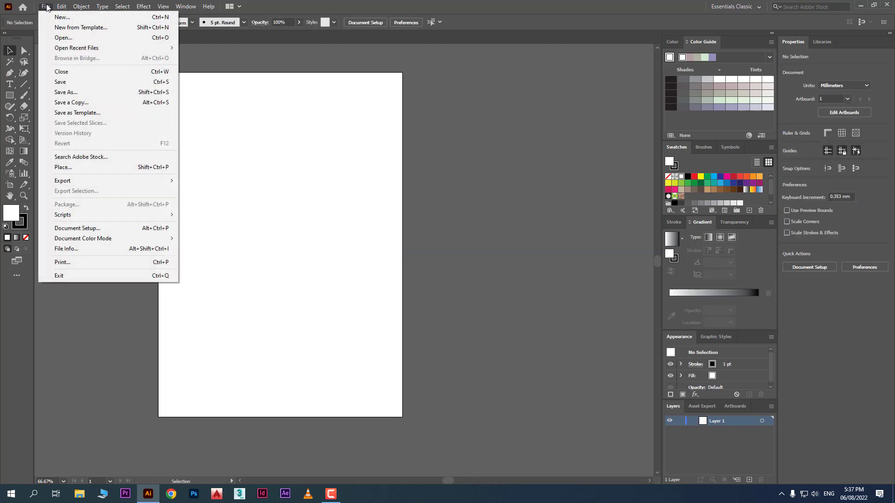
click(75, 169)
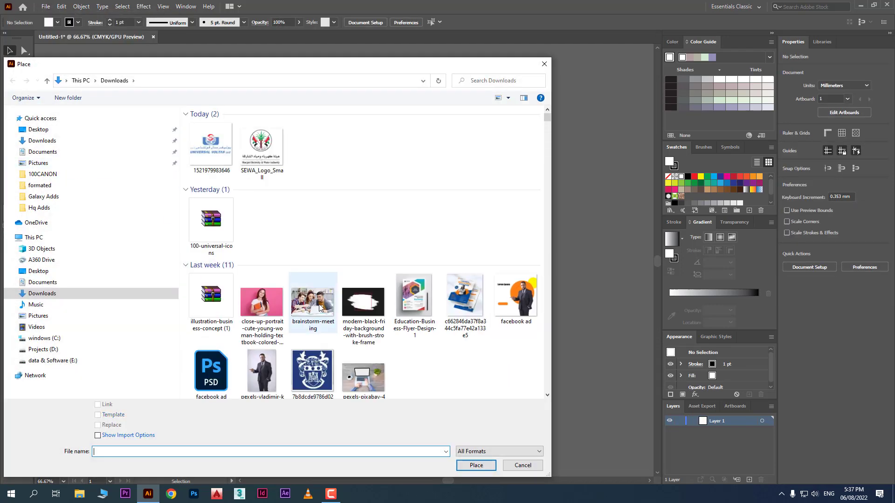
click(320, 307)
double_click(320, 306)
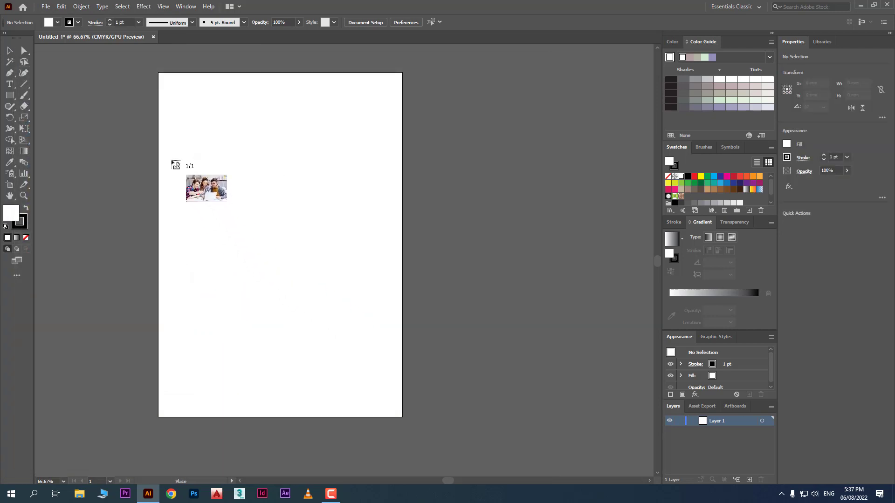
drag(163, 146, 400, 340)
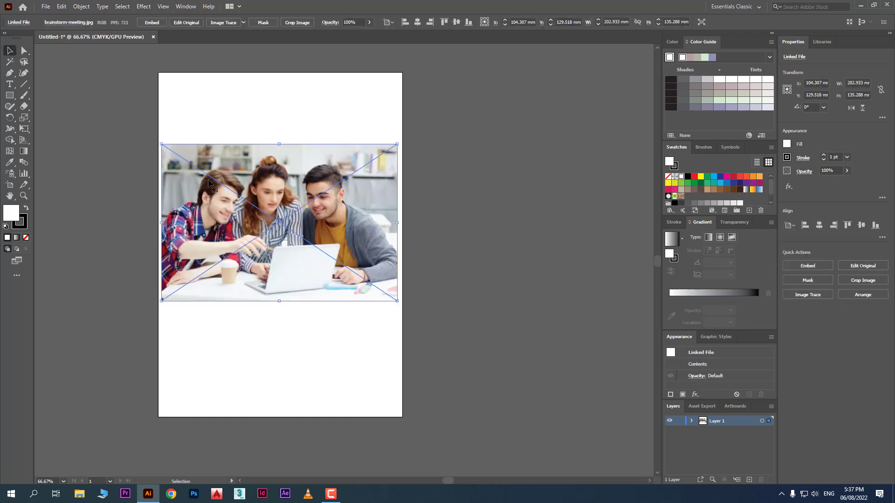
scroll(210, 183, up, 2)
scroll(210, 183, down, 1)
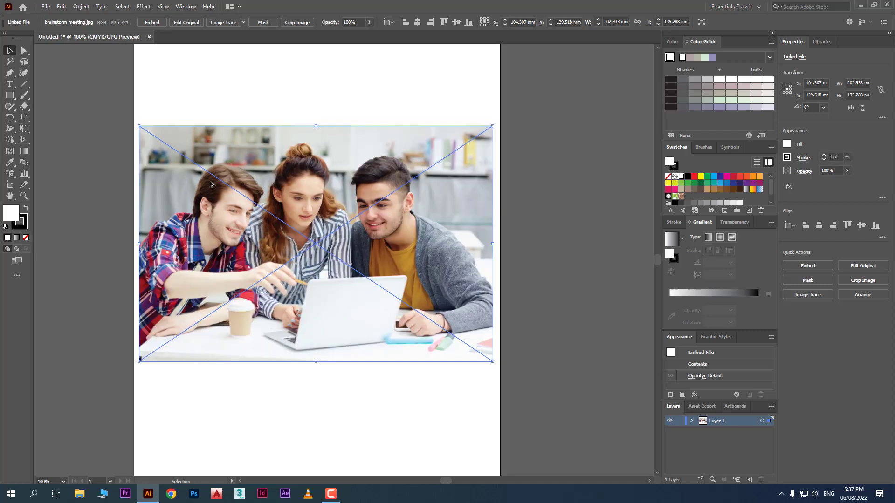
click(236, 408)
scroll(236, 408, down, 1)
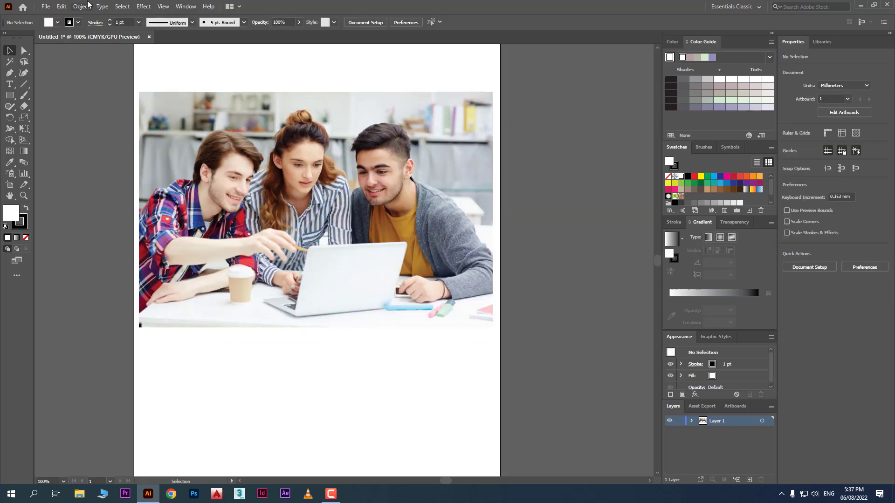
Step: Load the pink close-up portrait, brainstorm-meeting and pexels-pixabay-461064 images from Downloads together for placing
click(47, 7)
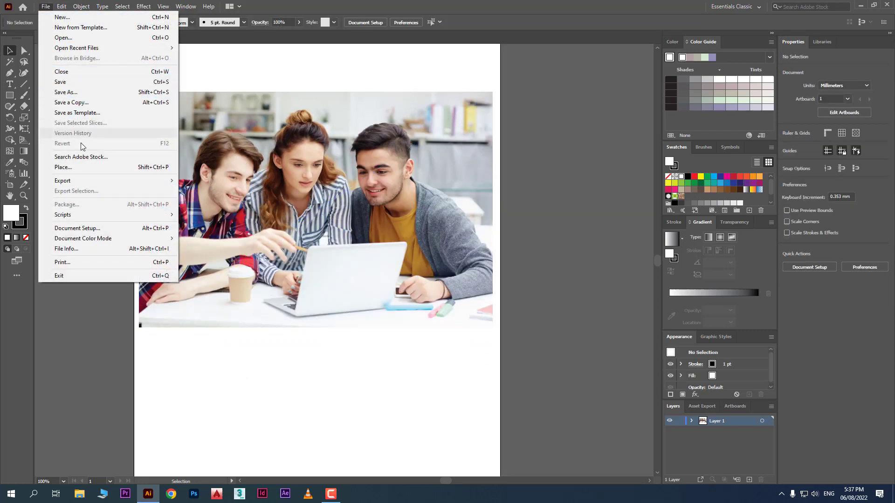
click(93, 167)
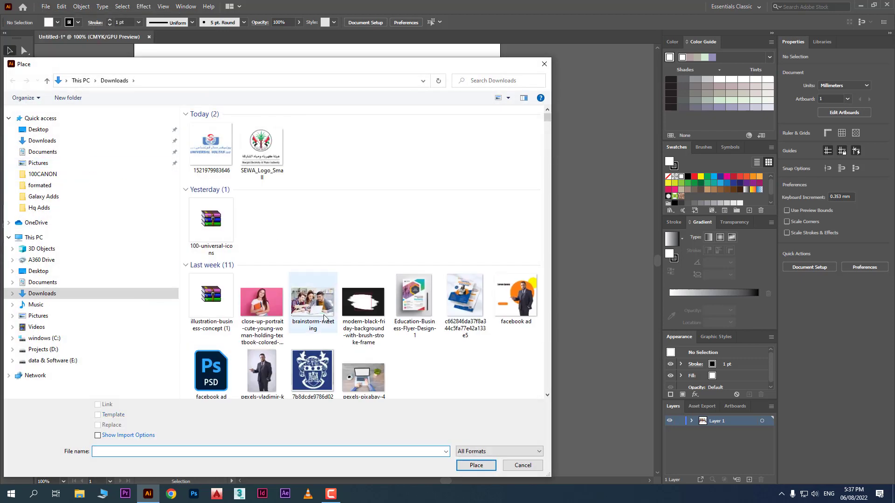
click(262, 303)
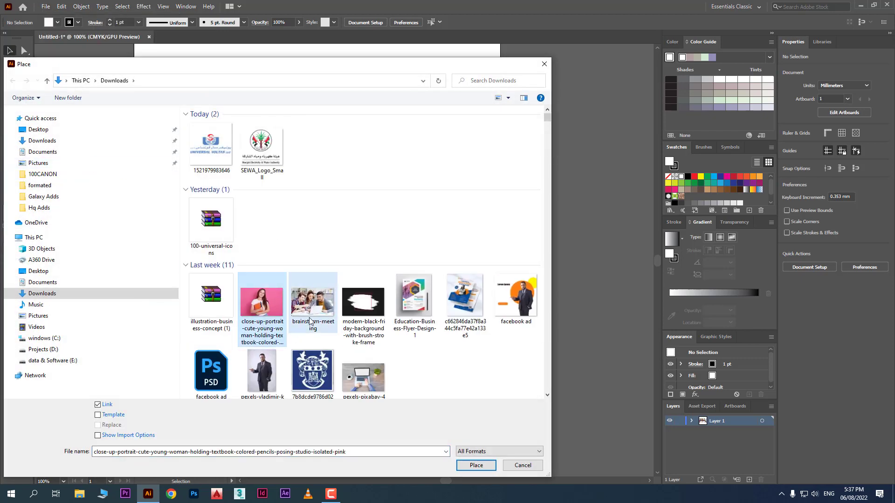
ctrl+click(310, 321)
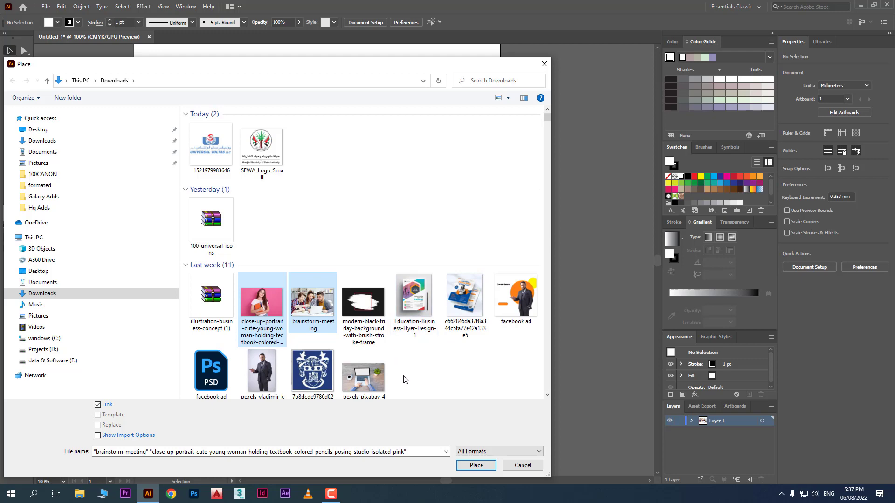
ctrl+click(382, 383)
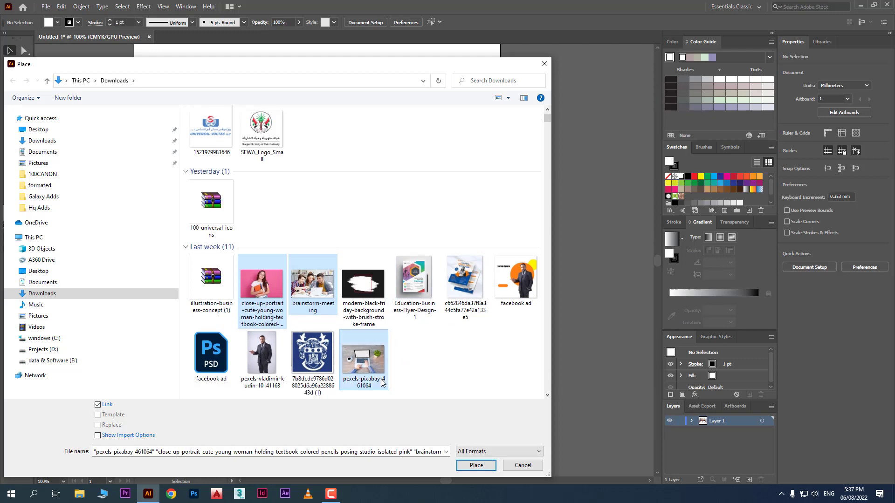
click(479, 470)
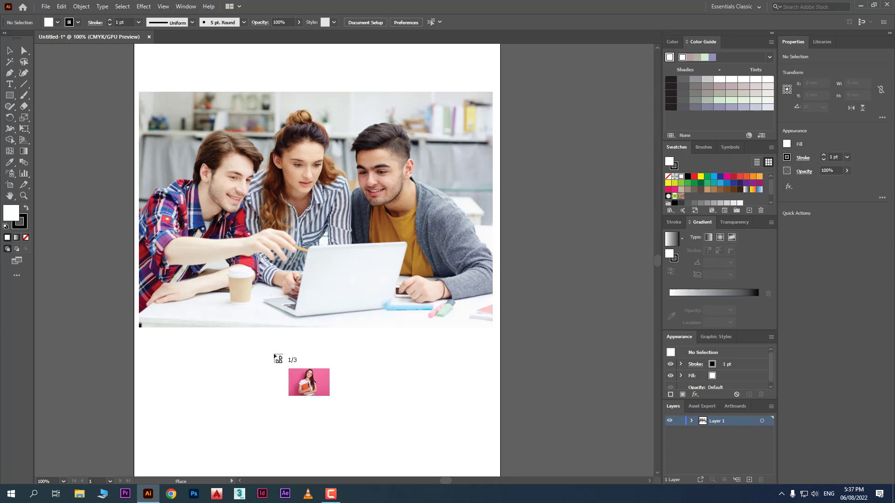
Step: Place the portrait about 51 mm wide and the laptop image about 52 mm wide below the large photo, discarding the remaining loaded image
drag(163, 342, 253, 402)
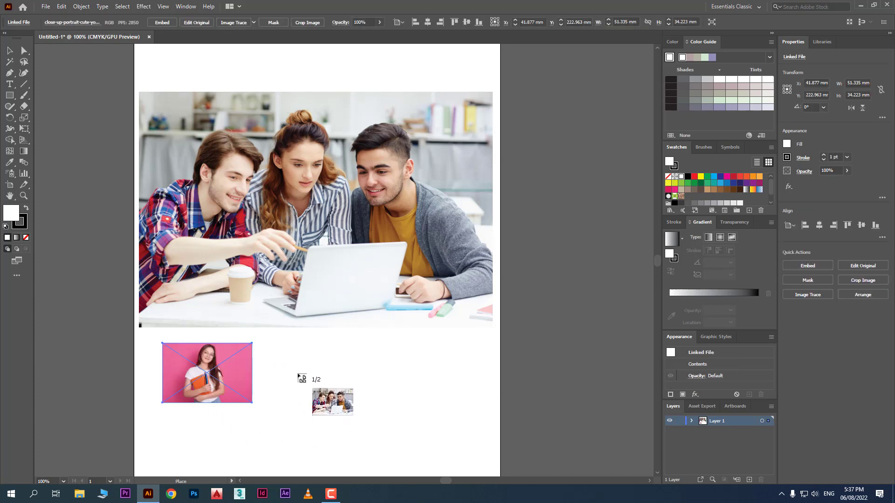
key(Right)
mouse_move(317, 372)
mouse_down()
mouse_move(386, 415)
mouse_move(383, 403)
mouse_up()
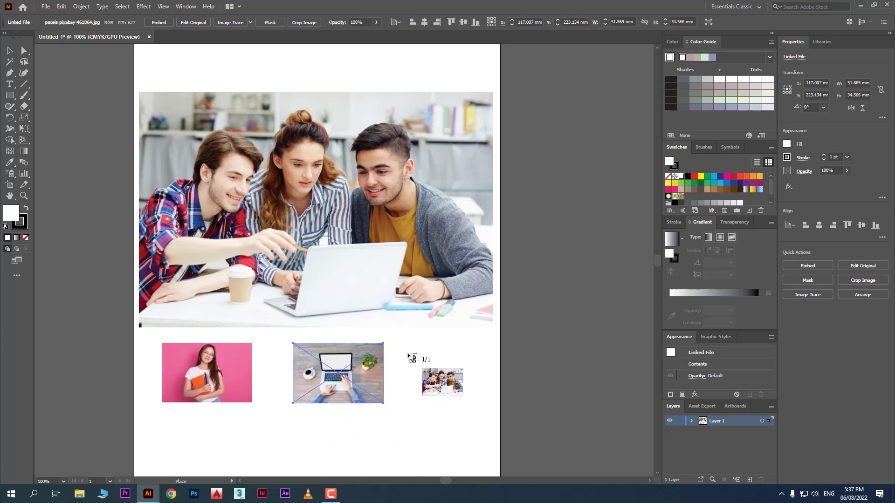
key(v)
scroll(409, 357, down, 3)
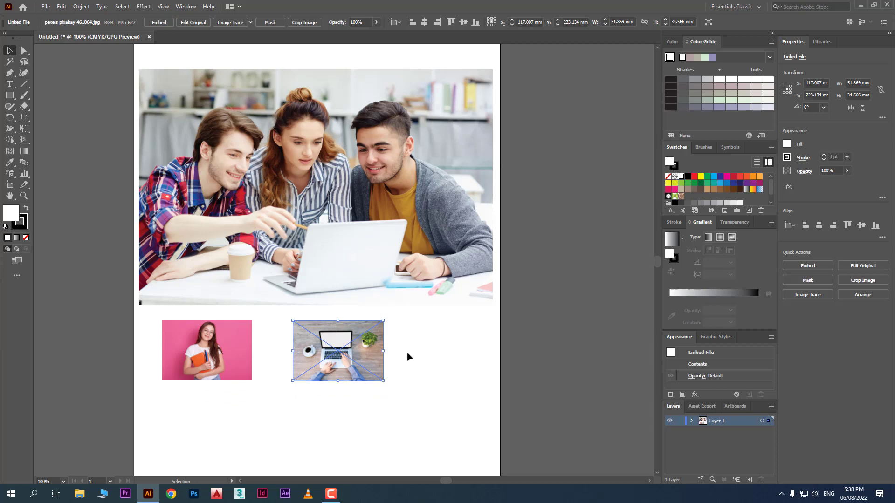
scroll(408, 357, up, 2)
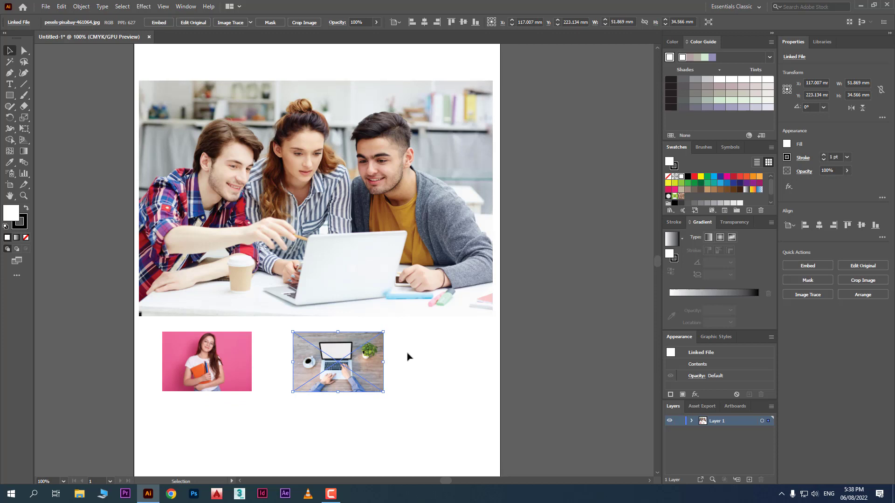
Step: Check the linked-file details of the large photo and the pink portrait, and go to the brainstorm-meeting.jpg link
click(321, 192)
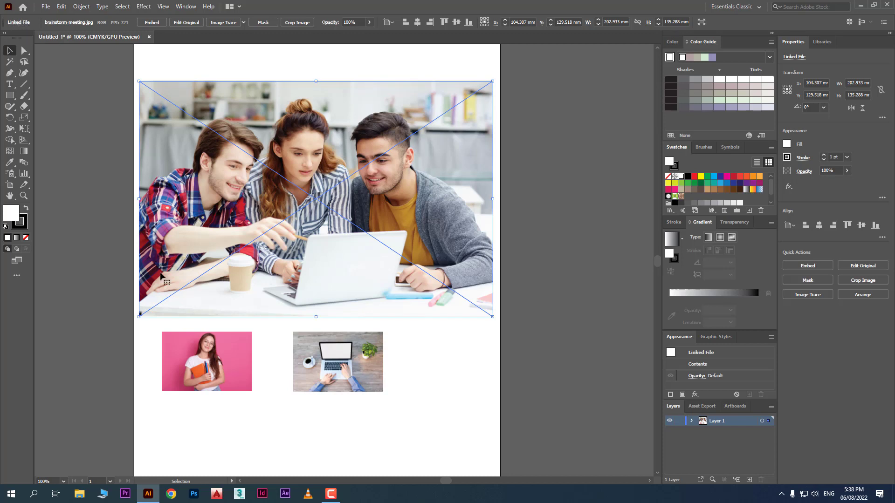
click(176, 348)
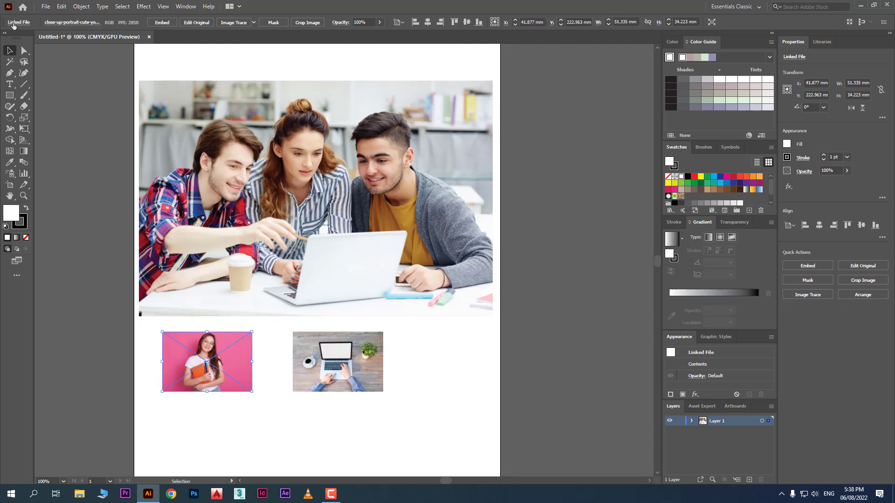
click(344, 242)
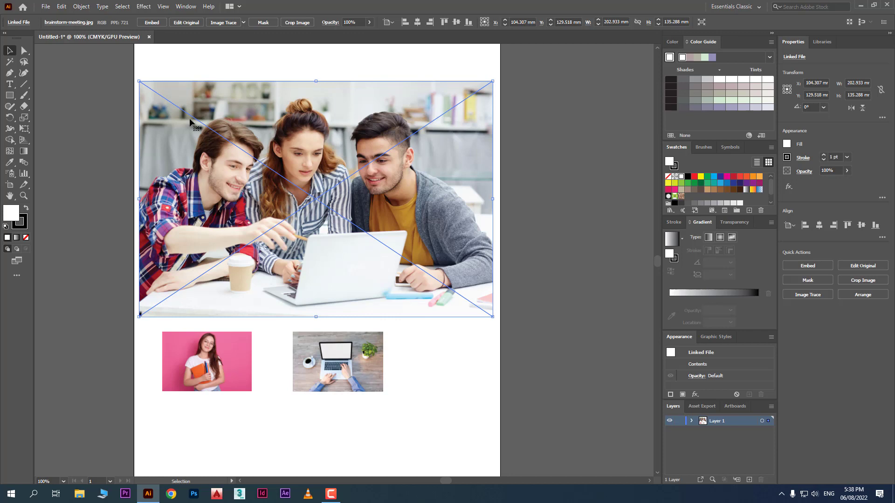
click(64, 23)
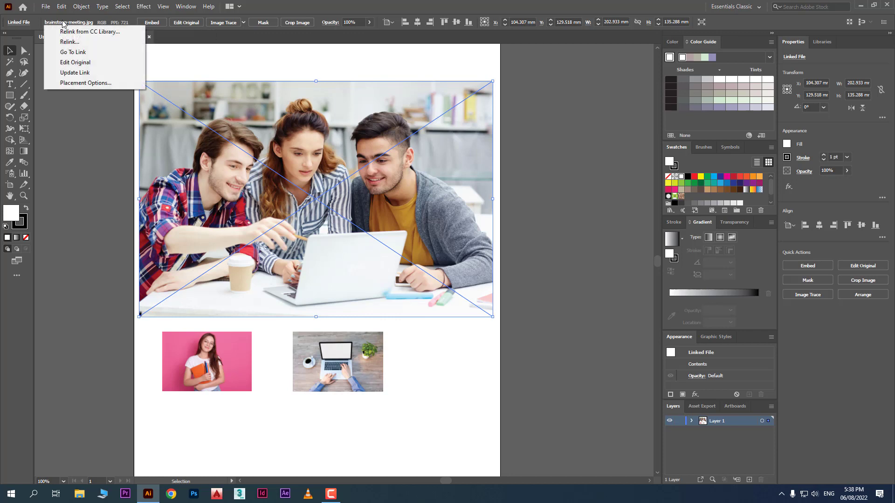
click(108, 53)
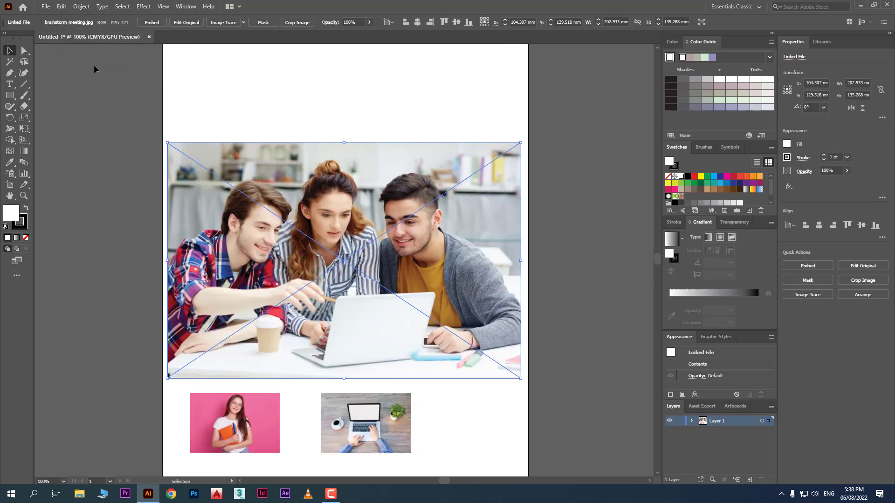
click(78, 23)
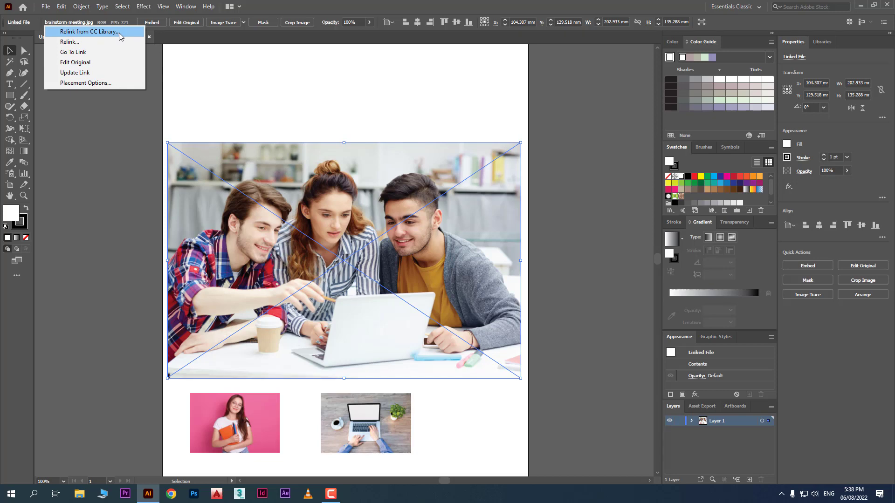
click(99, 42)
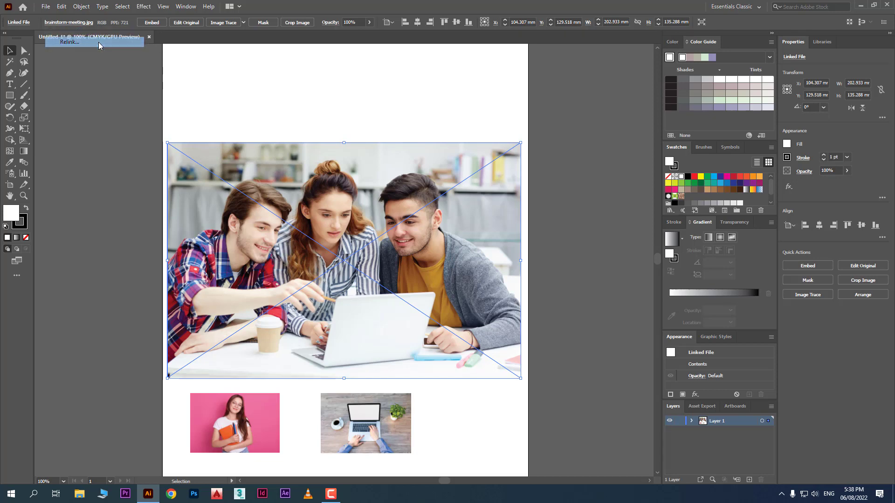
scroll(327, 197, down, 5)
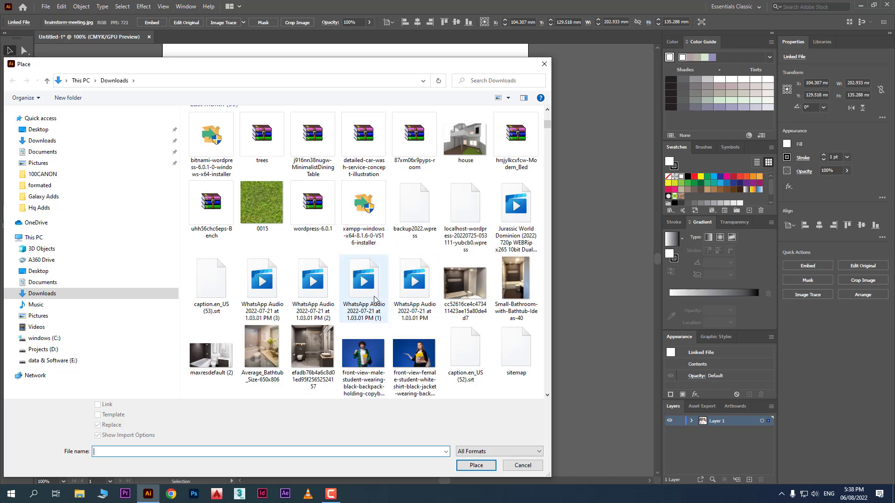
scroll(374, 300, up, 5)
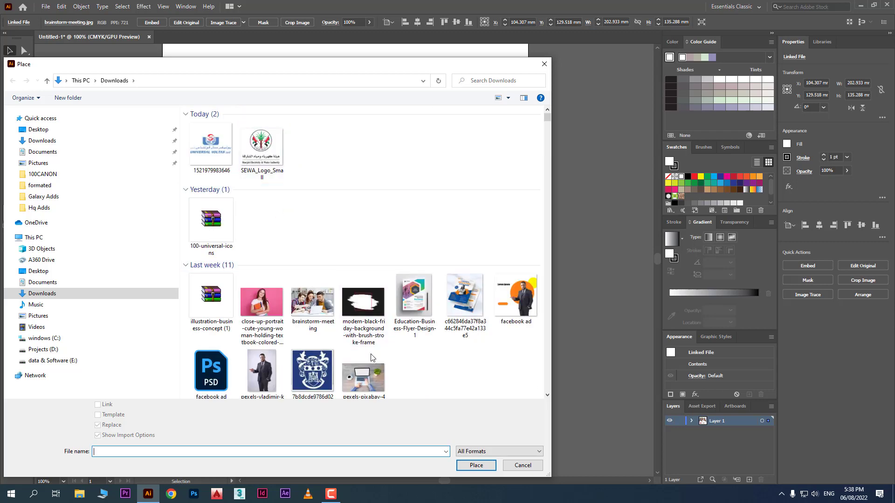
click(523, 465)
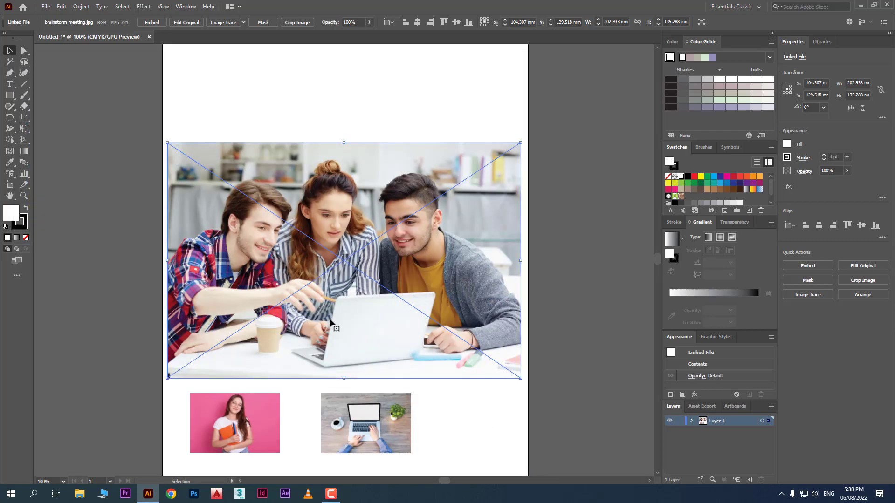
Step: Move the large group photo up and centre it horizontally on the page, at about X 105 mm, Y 112 mm
drag(338, 254, 332, 237)
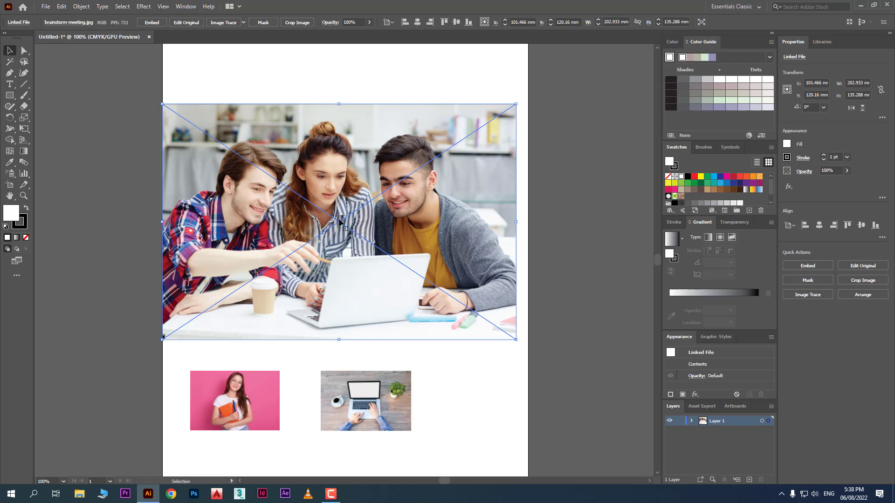
drag(303, 207, 303, 192)
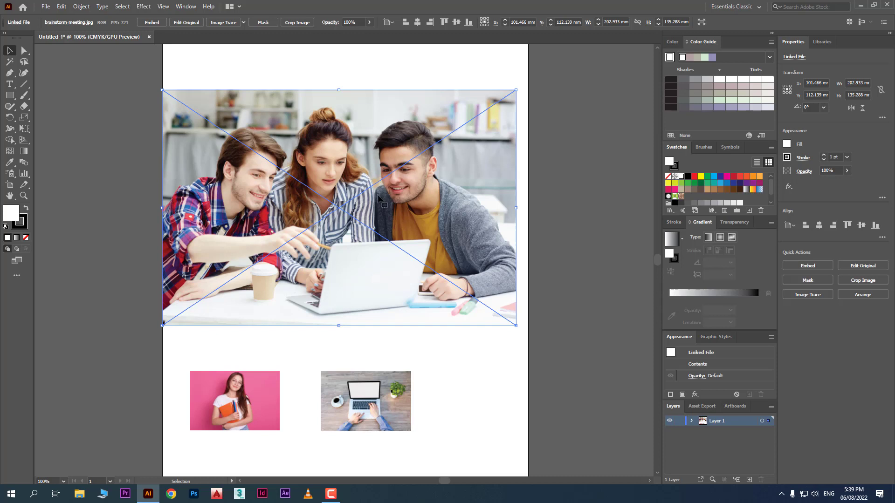
drag(380, 200, 386, 199)
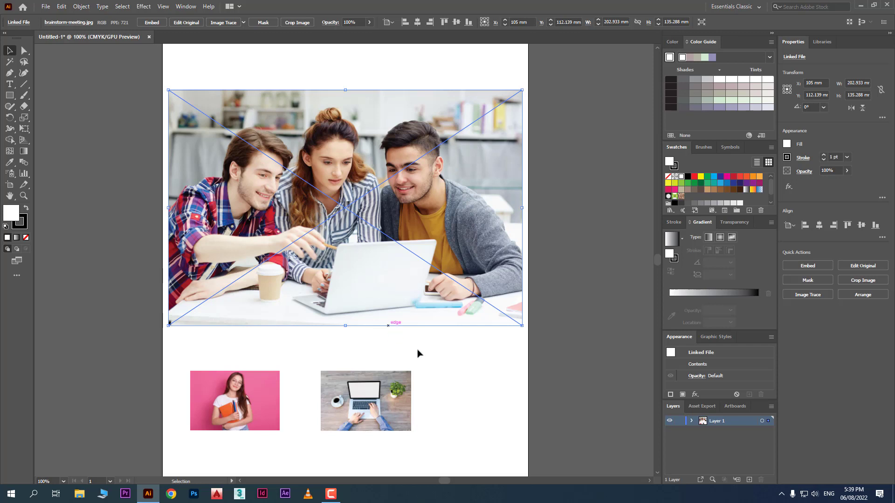
Step: Embed the large brainstorm-meeting photo in the document
click(434, 372)
click(371, 239)
click(338, 383)
click(269, 398)
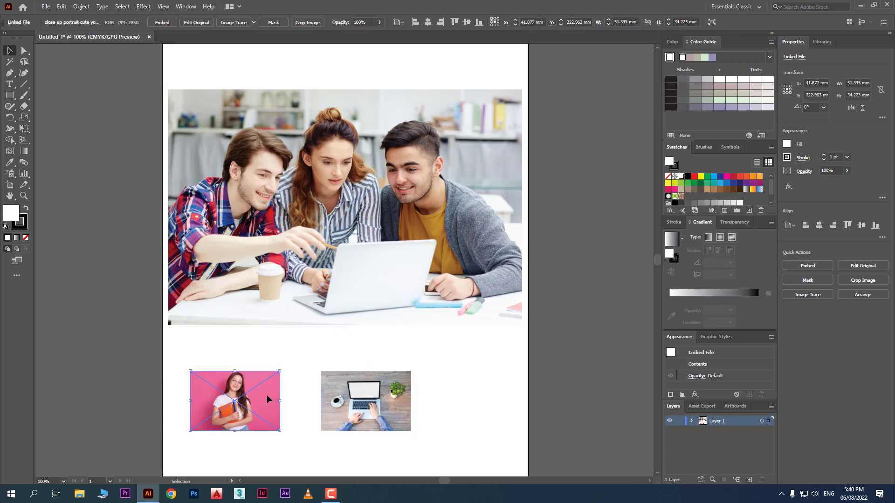
click(364, 394)
click(385, 267)
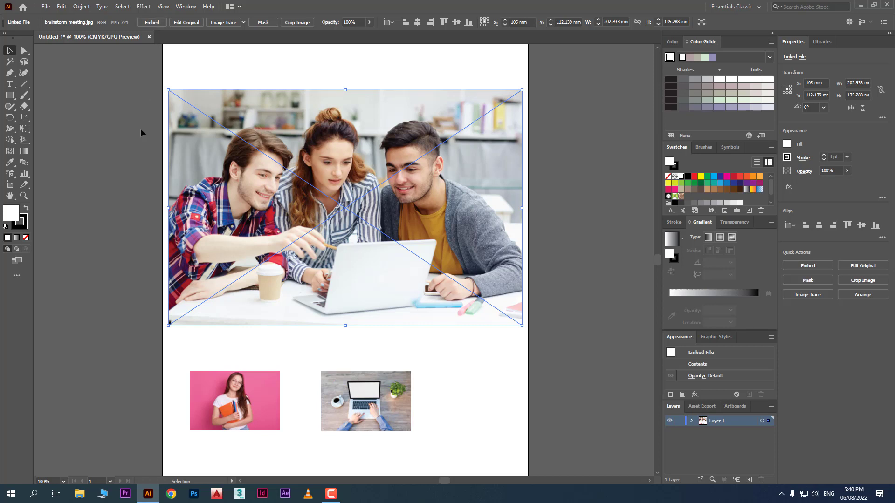
click(152, 22)
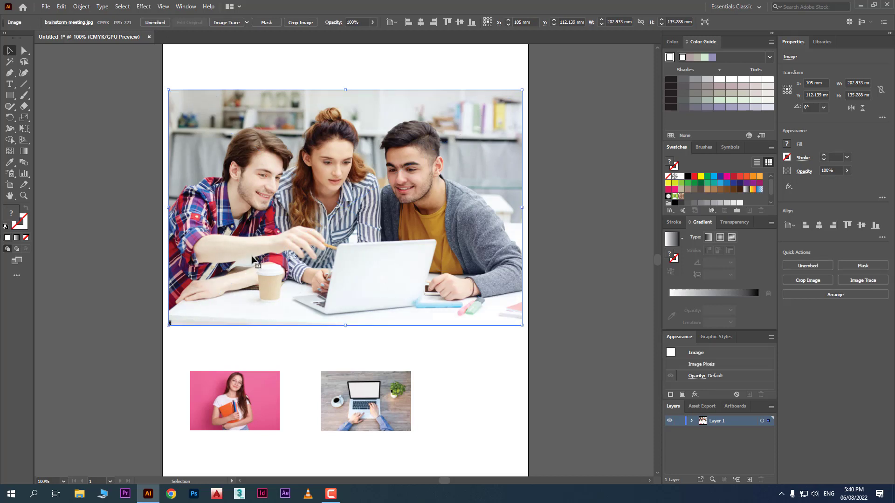
Step: Move the large photo up to about Y 100 mm and relink it to the pexels-pixabay-461064 image from Downloads
drag(323, 237, 321, 217)
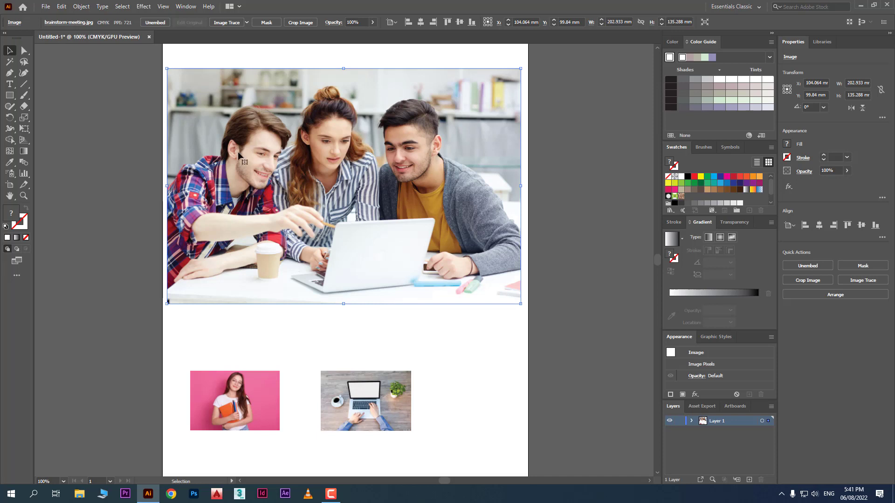
click(62, 24)
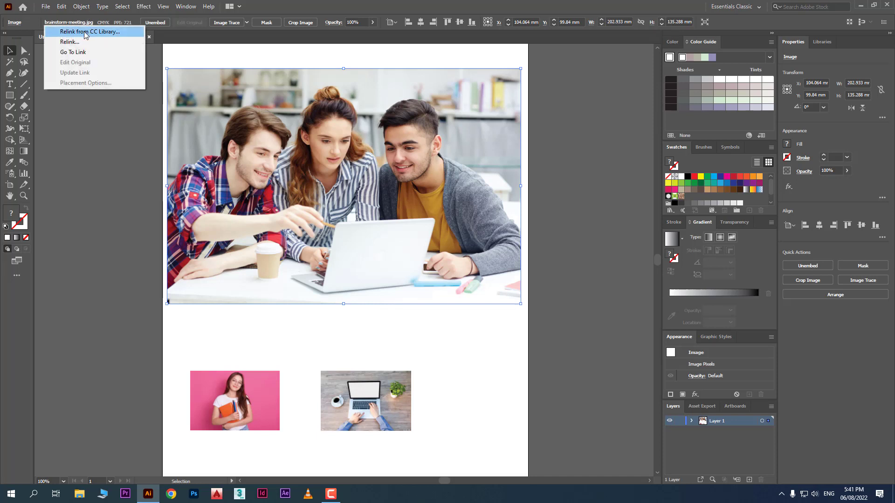
click(109, 42)
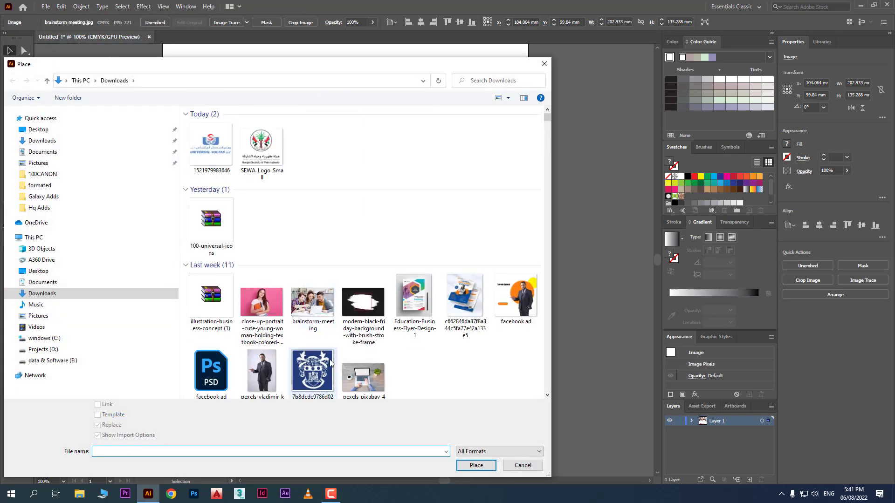
double_click(364, 377)
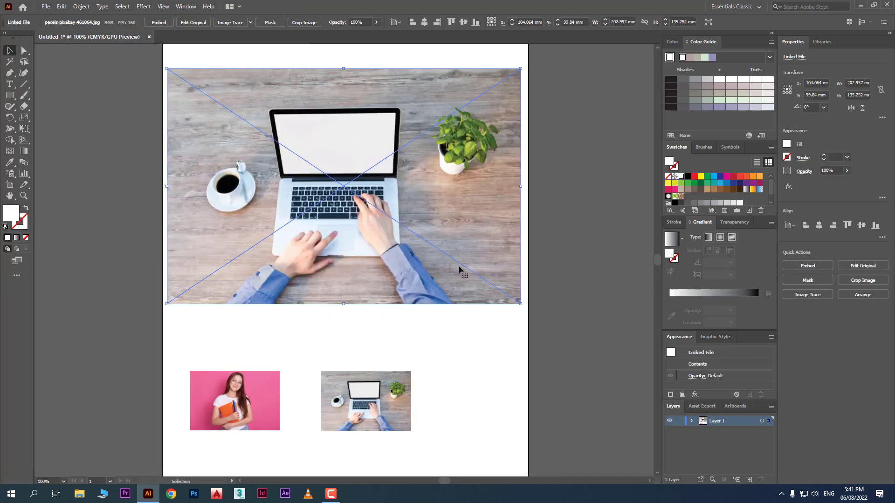
click(162, 174)
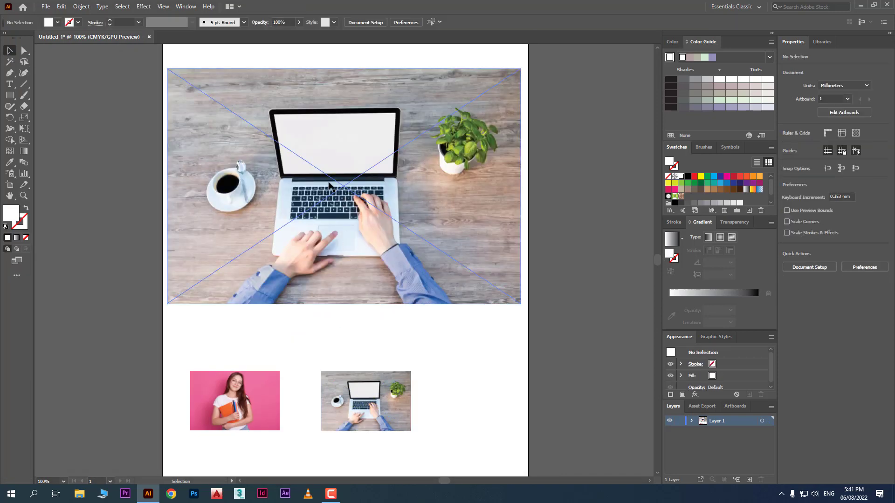
Step: Embed the large laptop image, the pink portrait and the small laptop image in the document
click(329, 183)
click(158, 23)
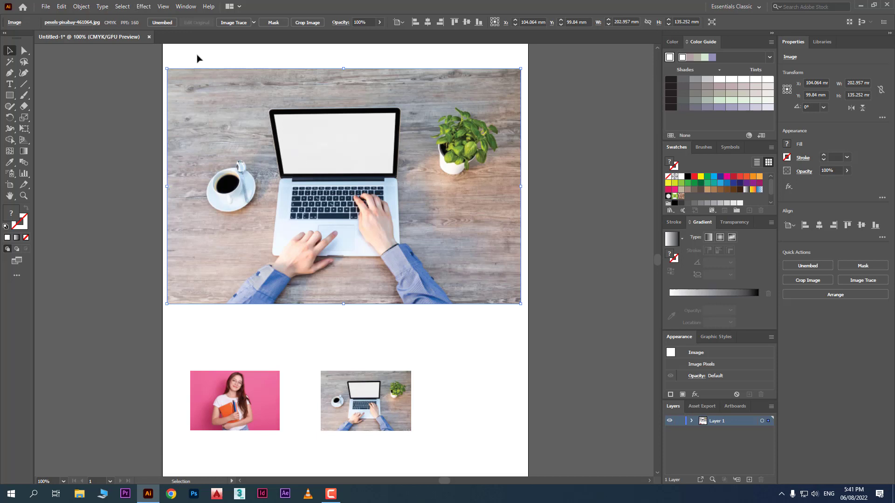
click(255, 383)
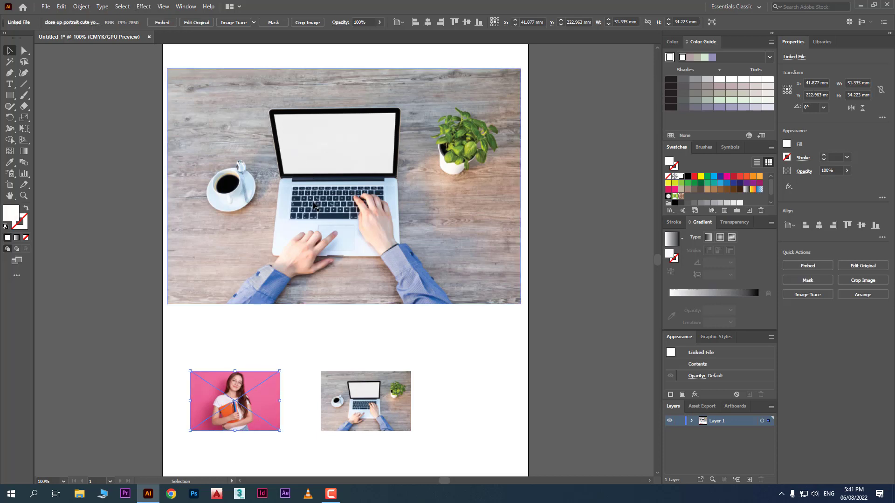
click(358, 420)
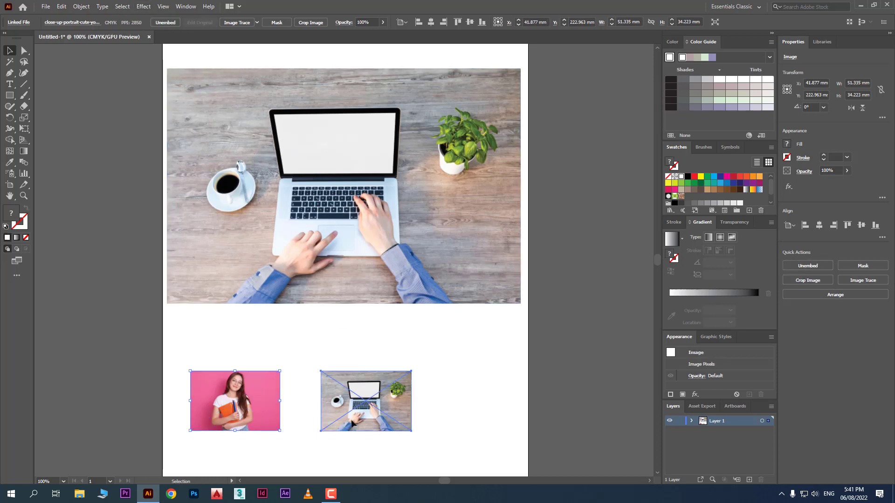
click(158, 23)
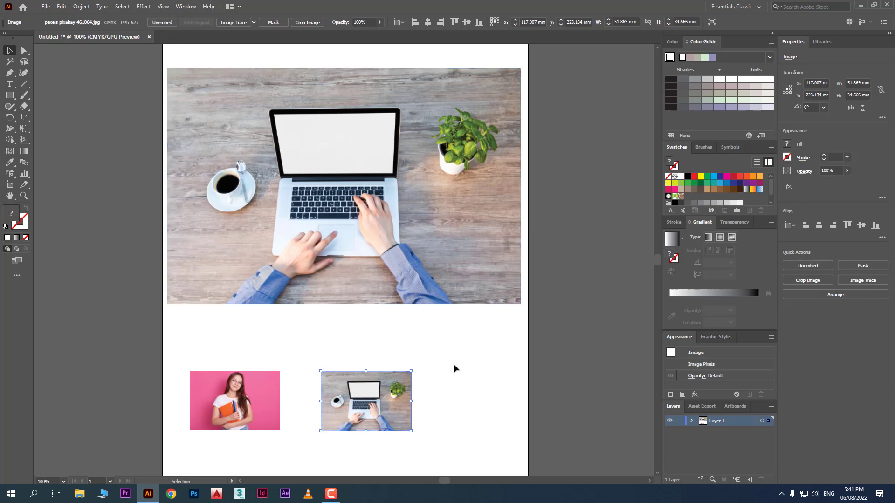
Step: Delete the pink portrait and the small laptop image from the page
click(349, 201)
scroll(390, 258, down, 2)
drag(247, 350, 267, 251)
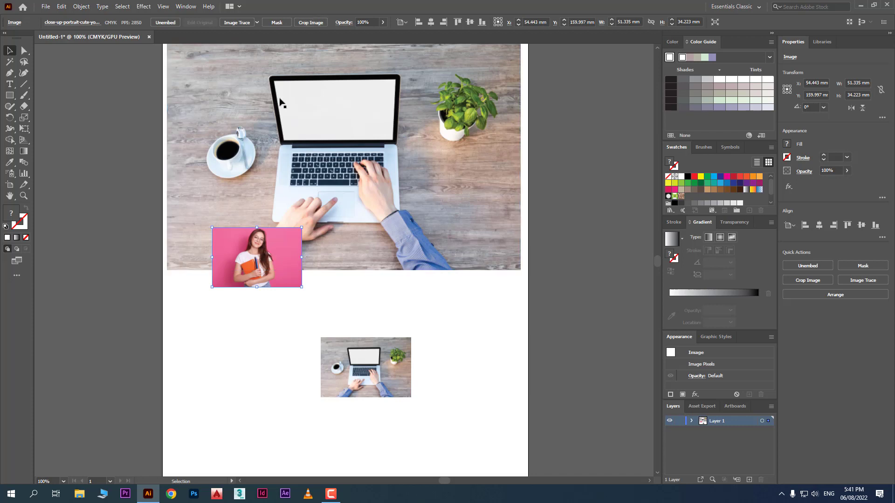
key(Delete)
click(381, 346)
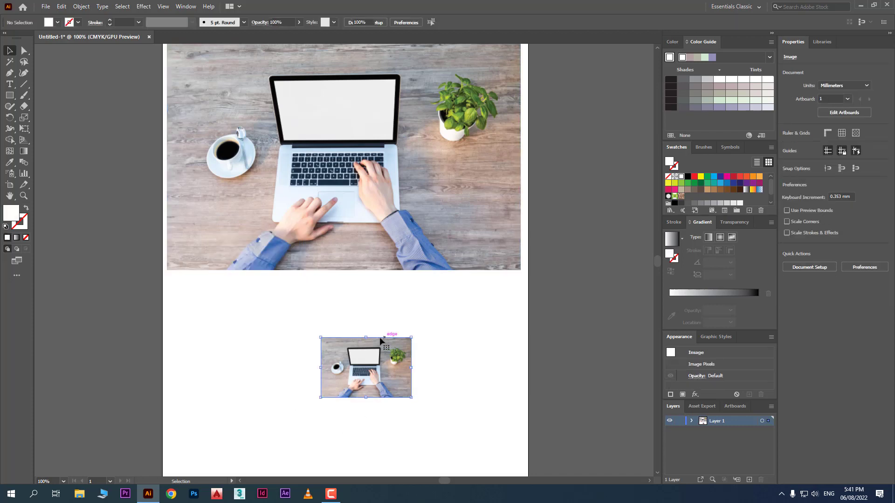
key(Delete)
Step: Enlarge the remaining laptop image to about 254 x 169 mm and position it so it overhangs both sides of the page
scroll(320, 227, up, 4)
click(307, 211)
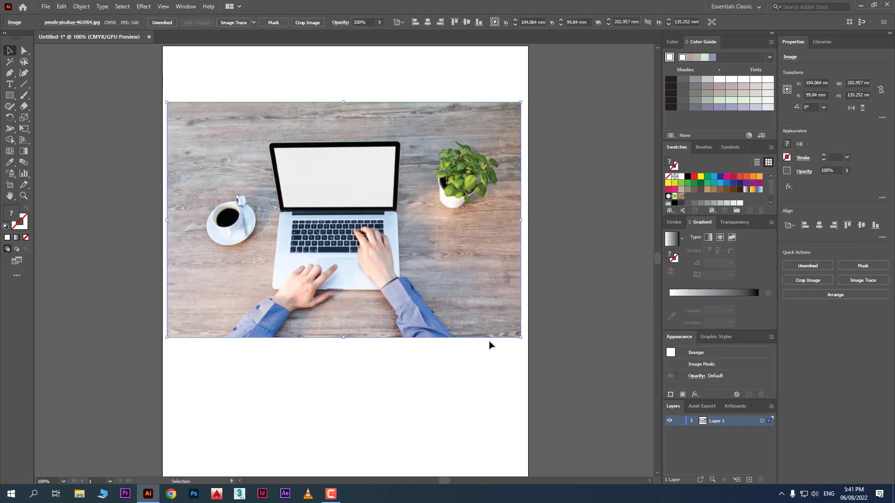
drag(520, 337, 610, 396)
drag(481, 303, 445, 286)
drag(463, 240, 443, 186)
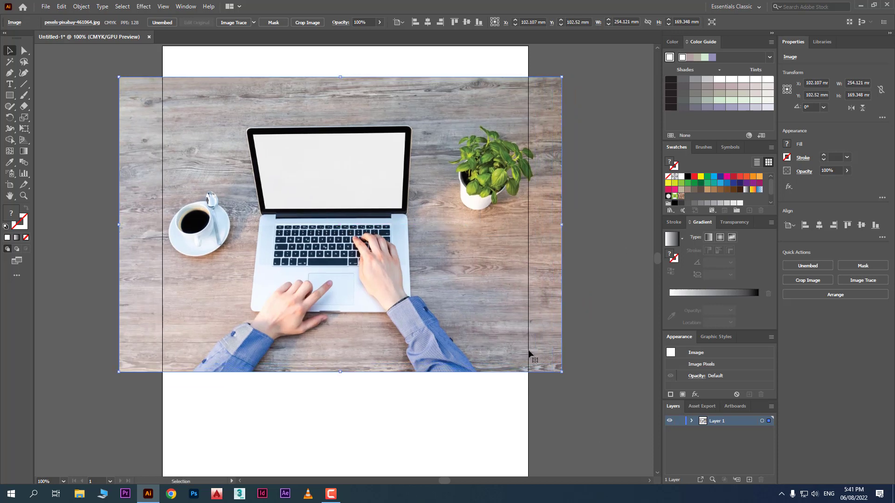
Step: Crop the laptop image to the 210 mm page width and about 141 mm high, trimming all four sides, and deselect it
click(307, 22)
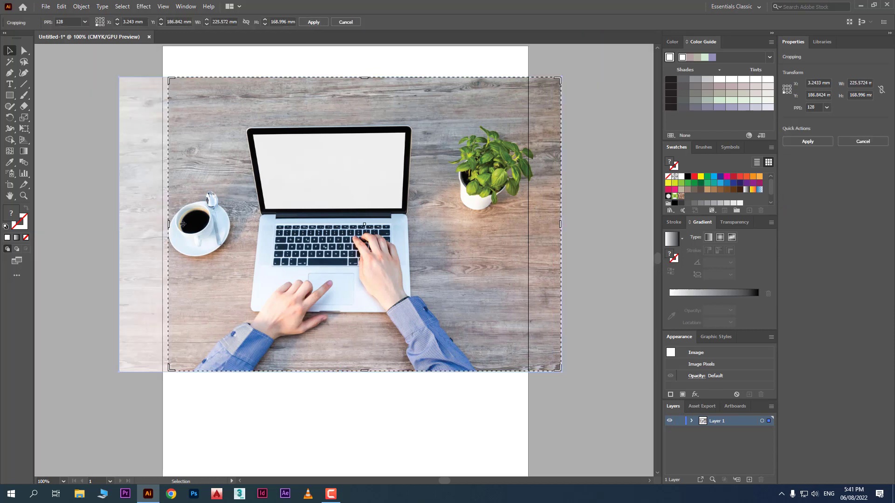
drag(170, 223, 164, 224)
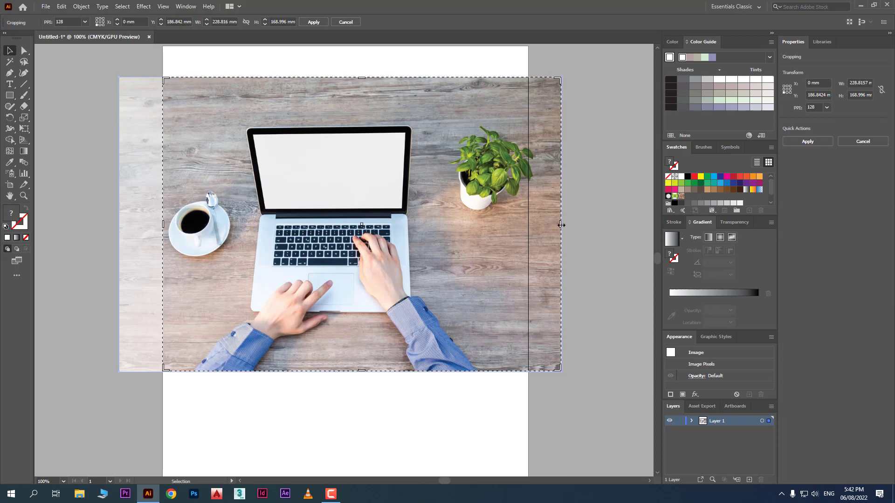
drag(561, 224, 529, 227)
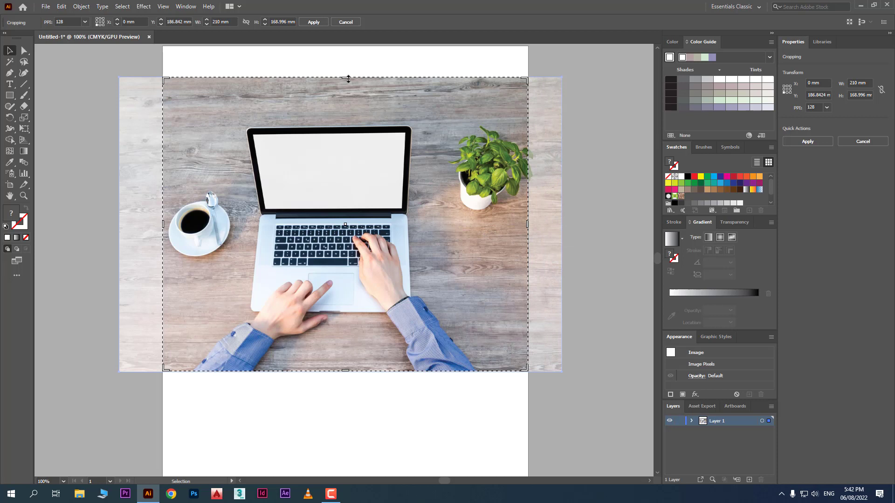
drag(345, 77, 345, 115)
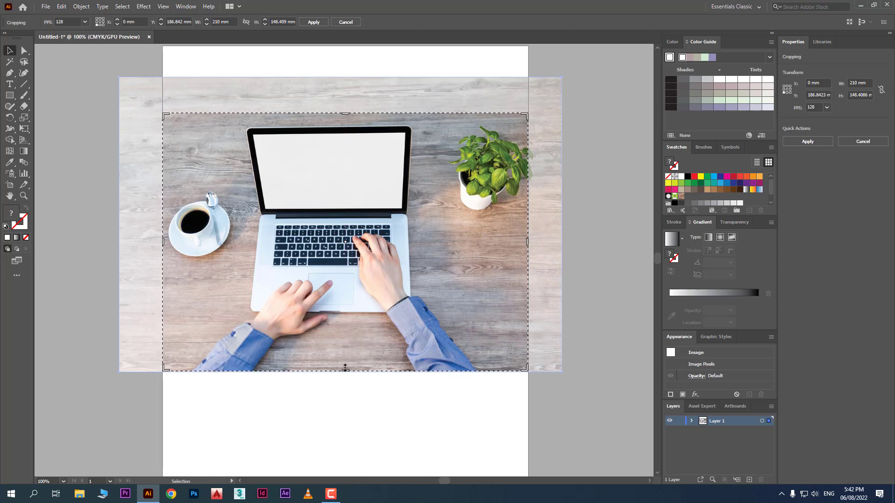
drag(345, 368, 346, 356)
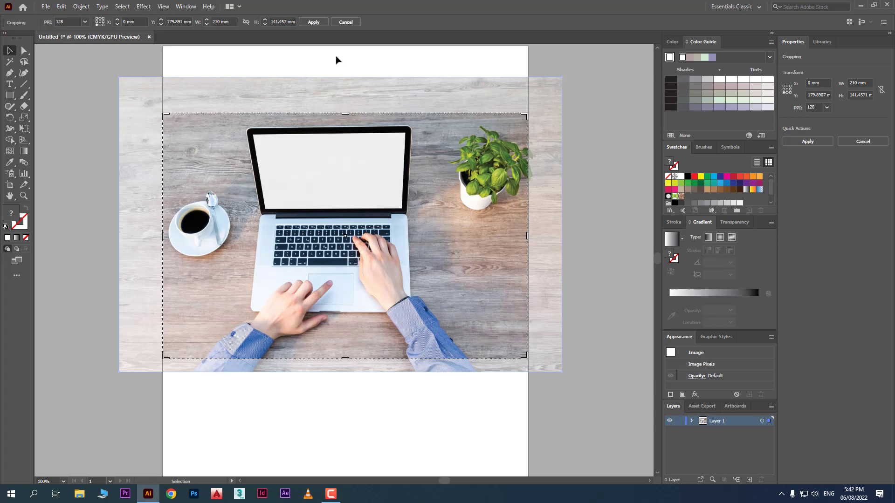
click(311, 22)
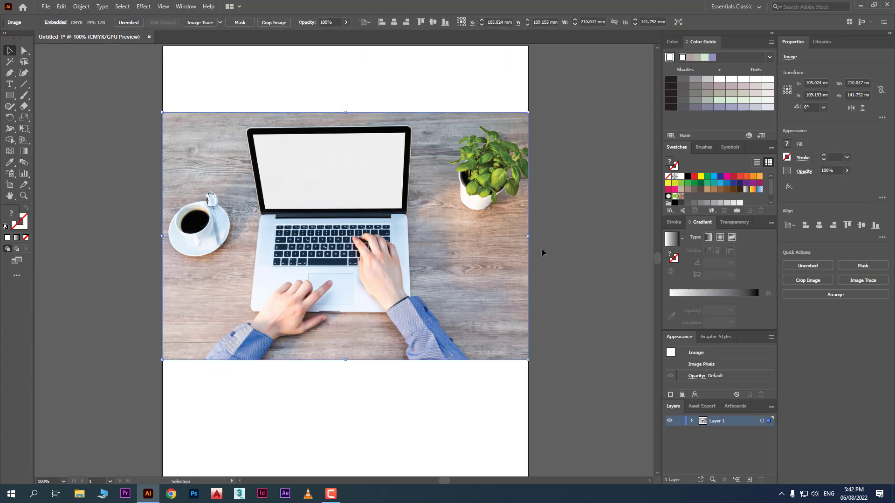
click(575, 254)
Step: Place the SEWA_Logo_Small image from Downloads at a small size in the blank area below the laptop image and deselect it
scroll(415, 244, down, 2)
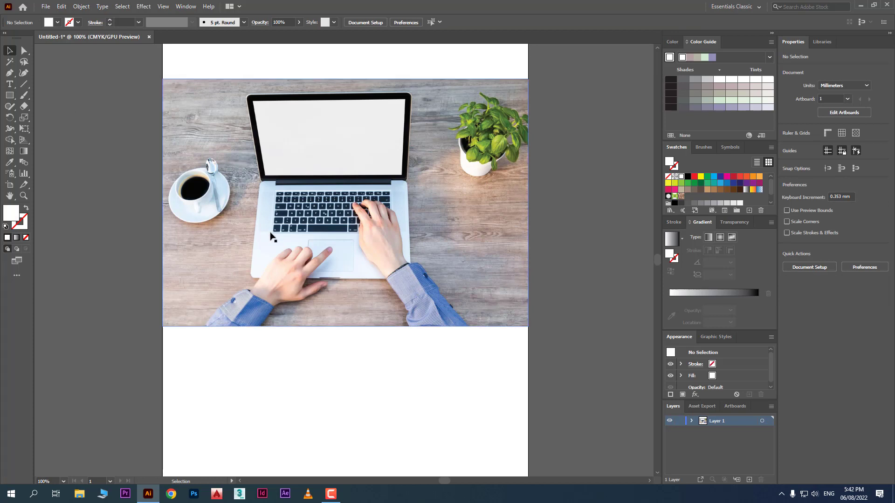
scroll(273, 237, down, 1)
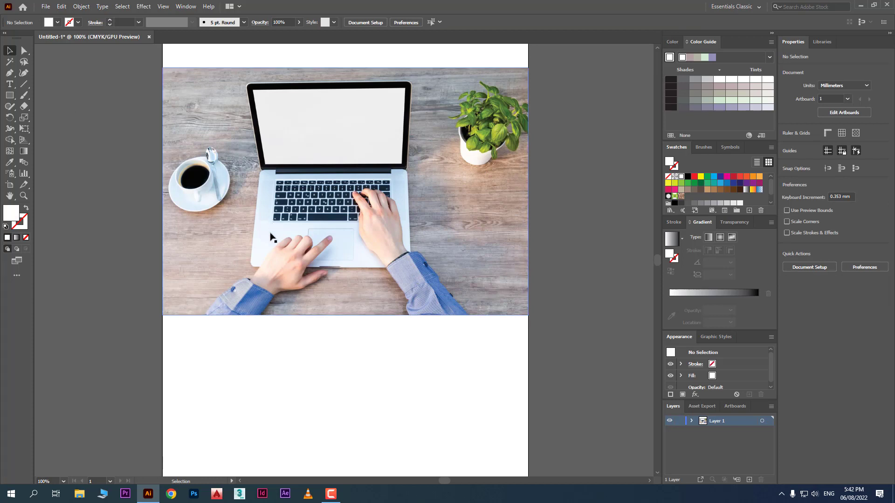
click(47, 6)
click(77, 167)
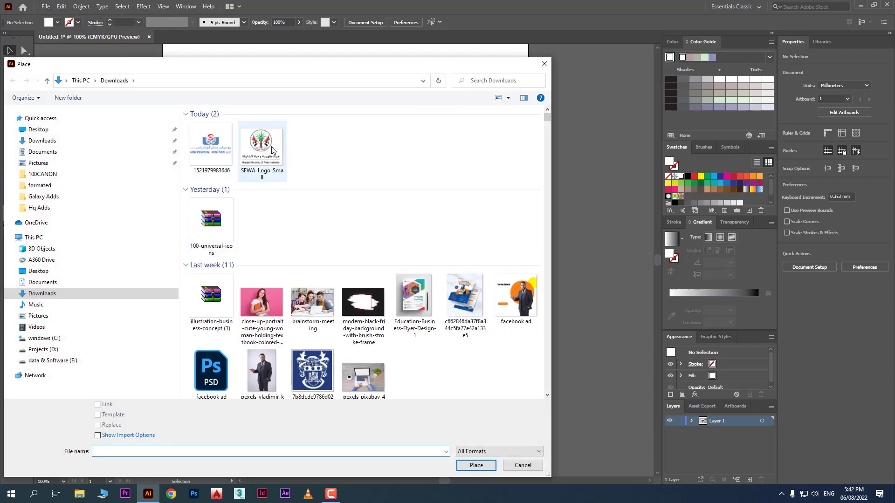
double_click(273, 150)
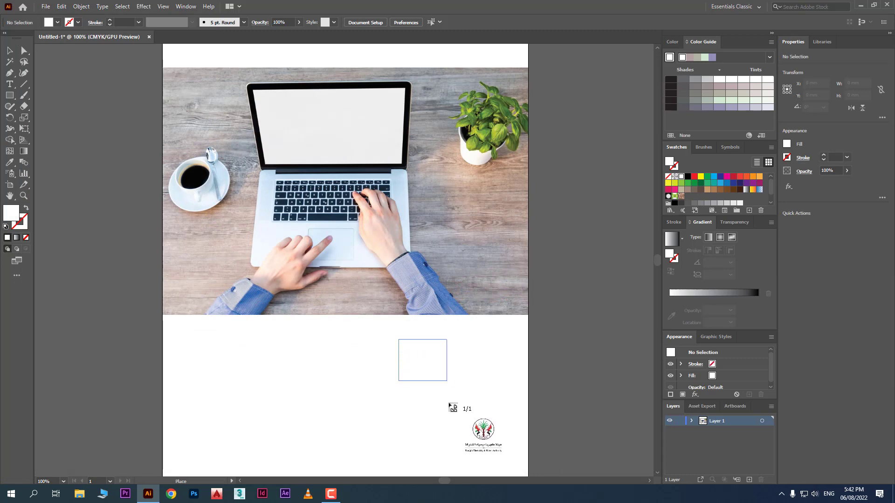
click(464, 438)
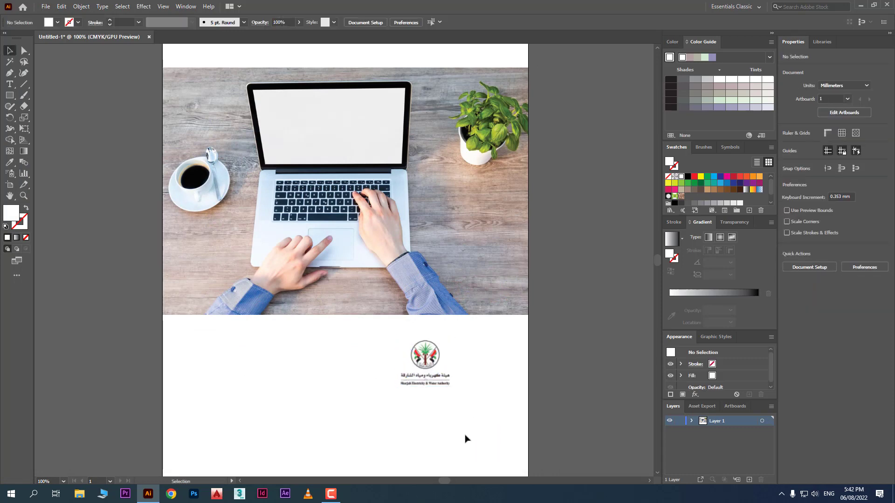
Step: Place the portrait-happy-con image from Downloads at about 165 x 110 mm and move it below the laptop image, beside the logo
click(45, 6)
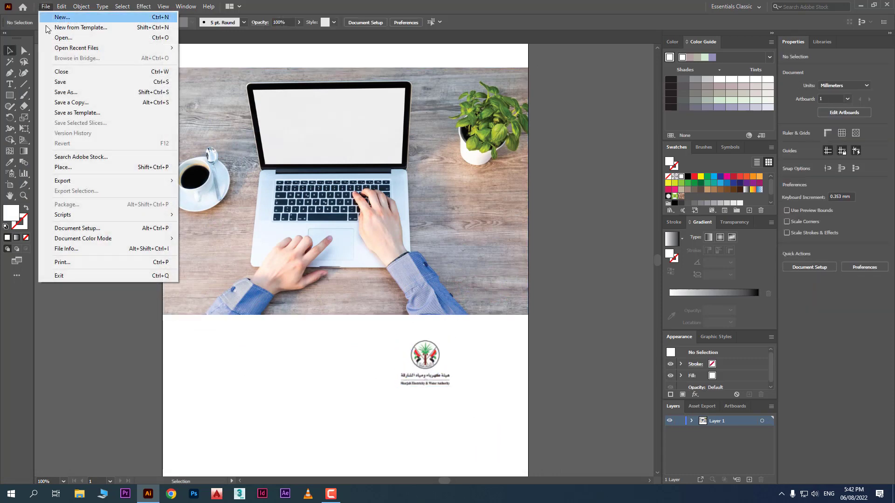
click(75, 167)
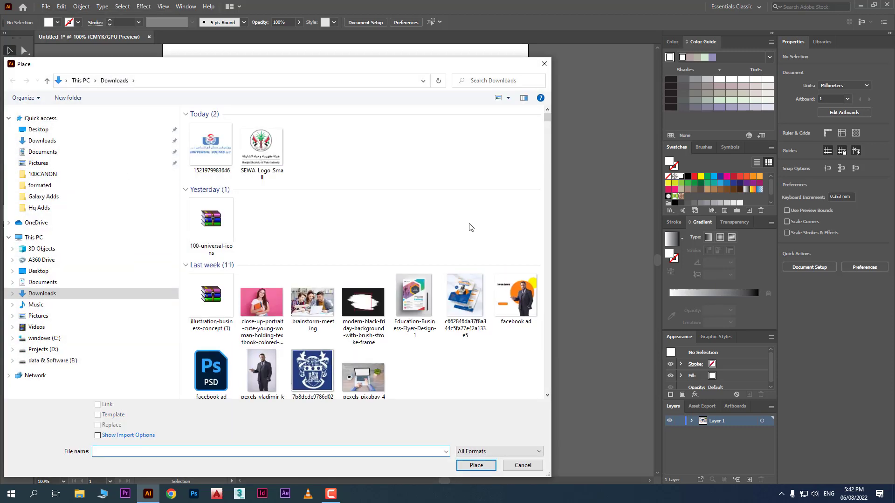
scroll(469, 226, down, 10)
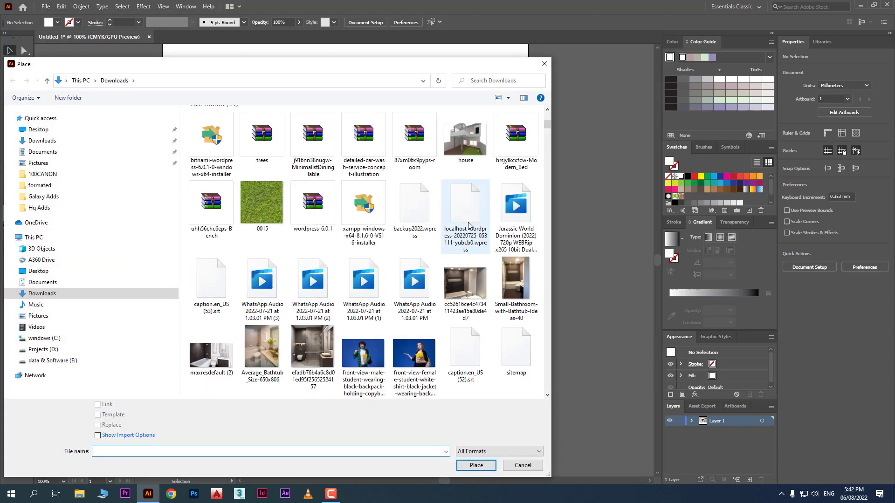
scroll(469, 226, down, 5)
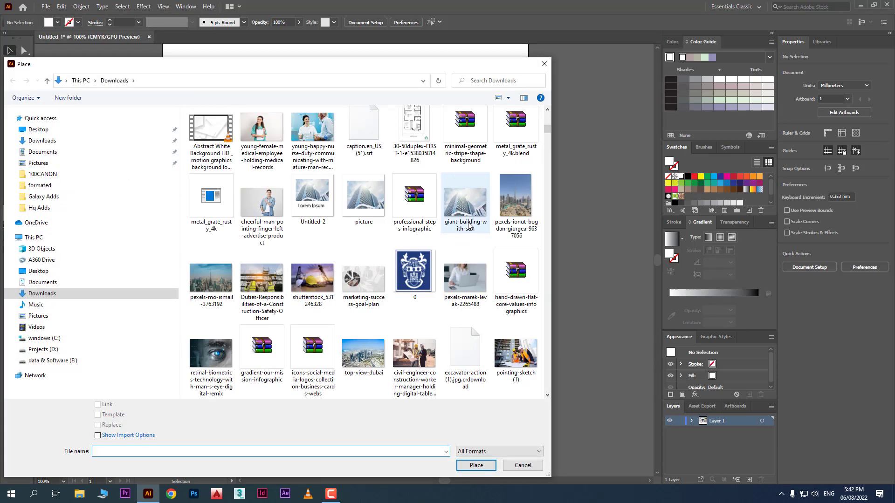
scroll(469, 226, up, 2)
scroll(469, 226, up, 4)
scroll(470, 225, down, 6)
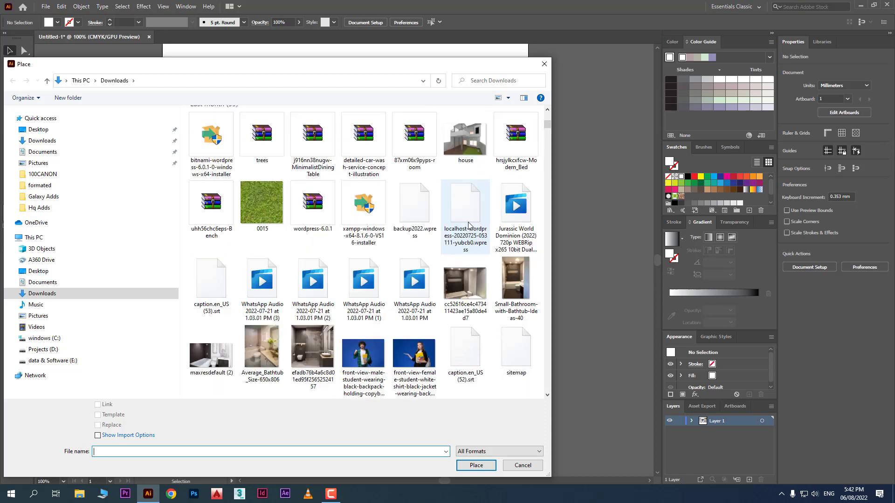
scroll(470, 226, down, 5)
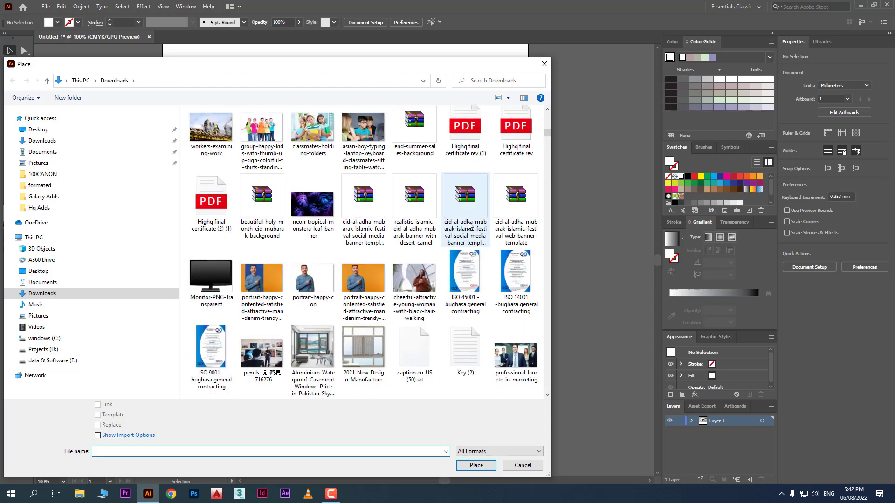
double_click(298, 281)
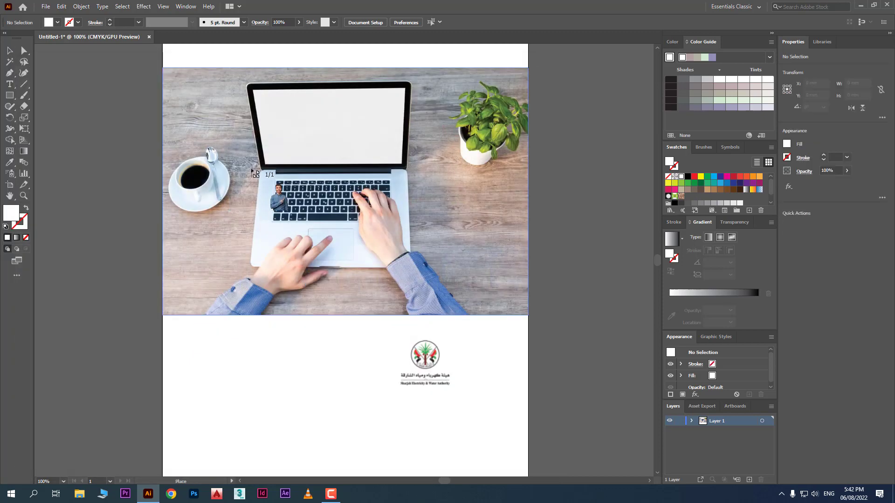
drag(251, 169, 541, 426)
scroll(547, 326, down, 3)
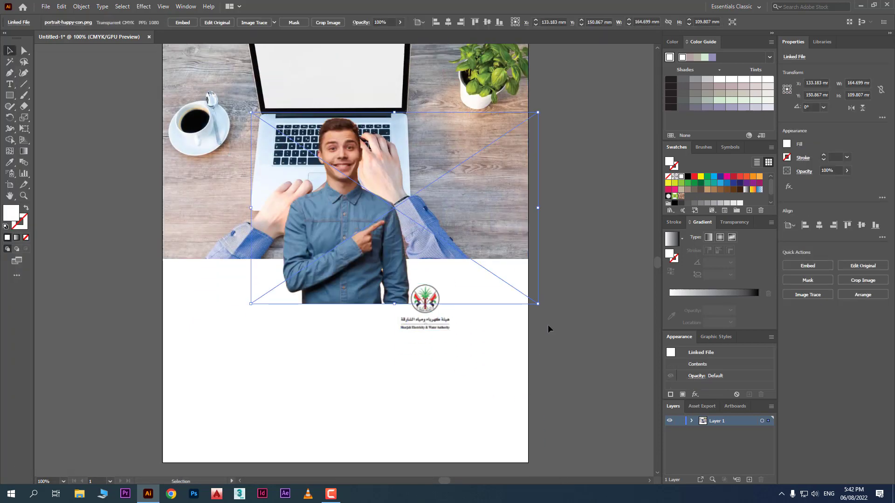
drag(378, 244, 298, 376)
click(500, 364)
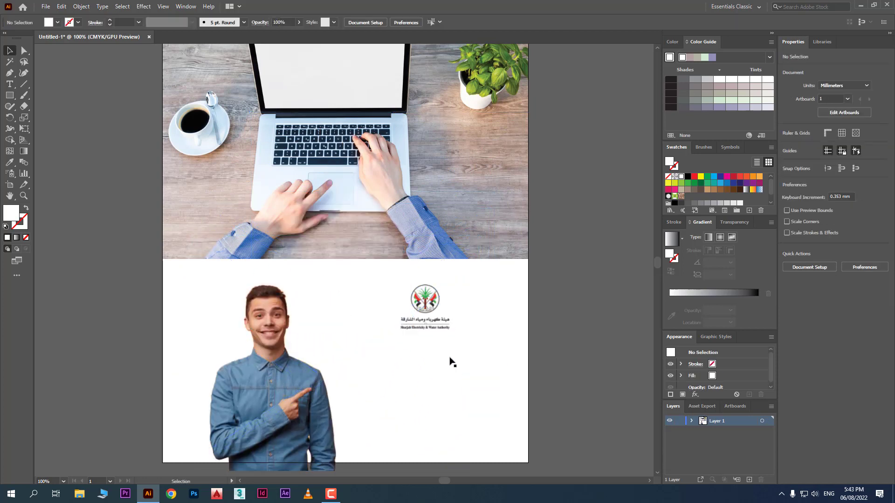
Step: Crop the portrait image to about 84 mm wide and 109 mm high, trimming the empty space on both sides, and deselect it
click(260, 380)
scroll(390, 300, down, 3)
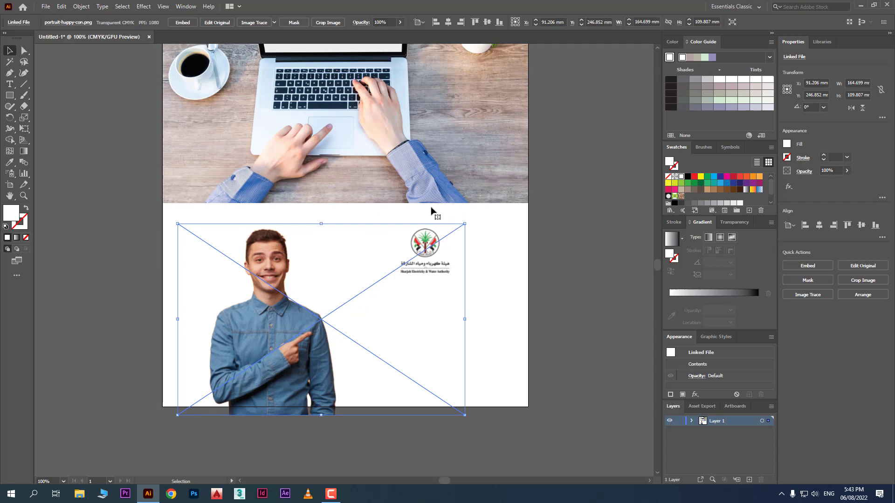
click(323, 23)
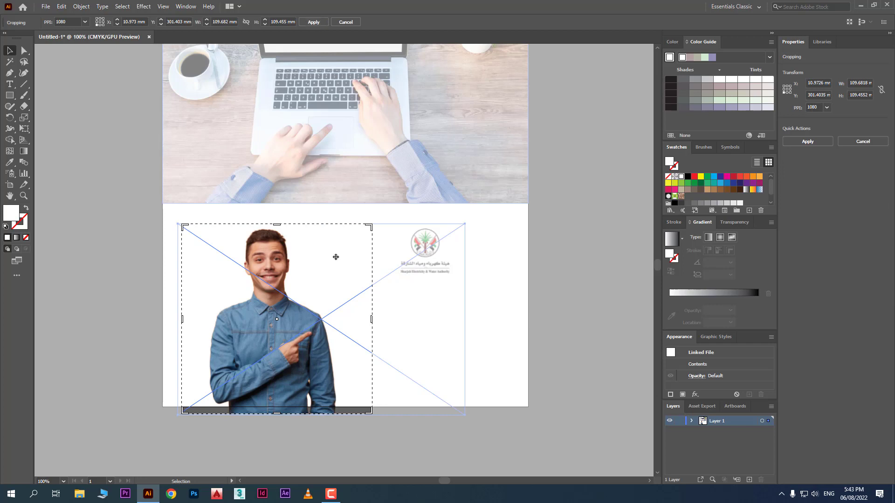
drag(372, 323, 347, 323)
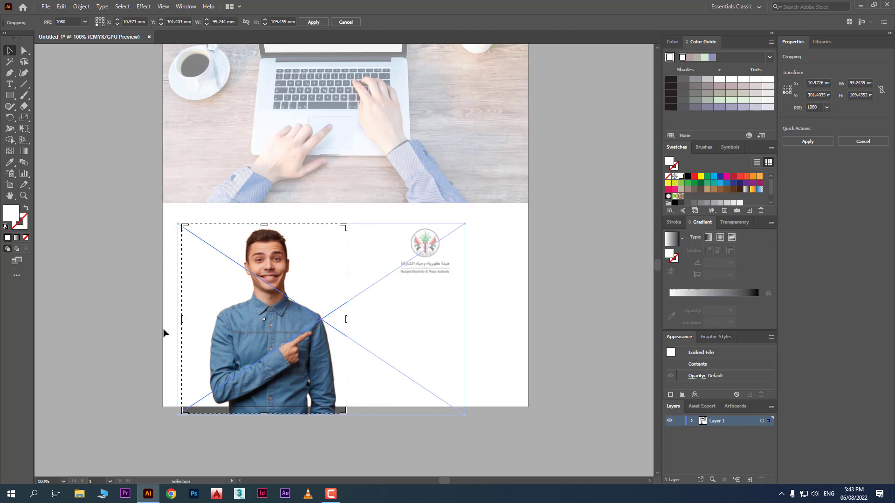
drag(182, 319, 204, 317)
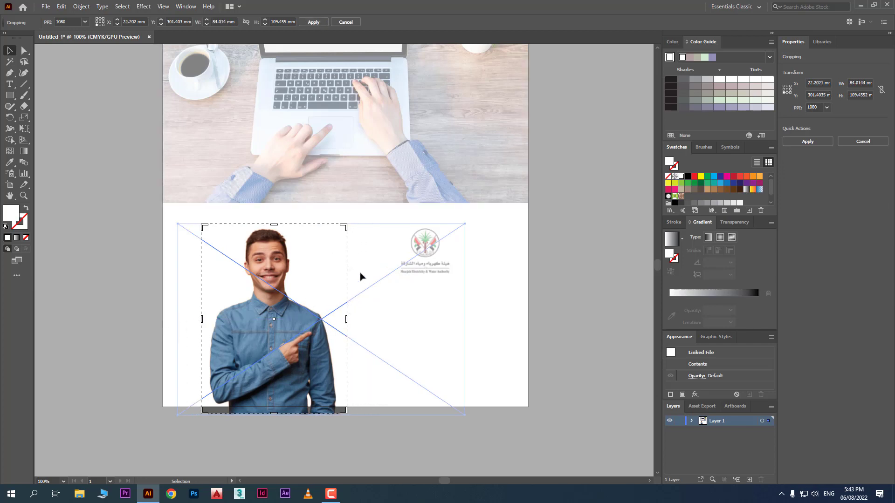
click(315, 22)
click(619, 312)
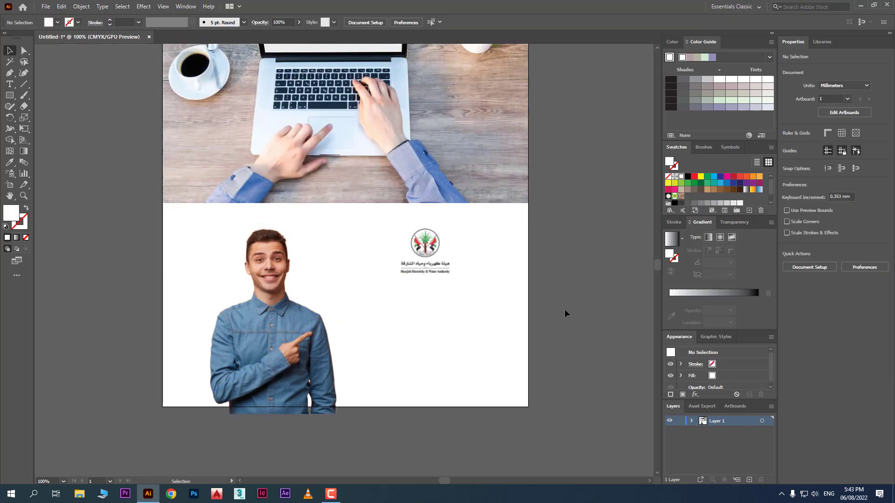
Step: Delete all the images from the page
scroll(565, 309, up, 2)
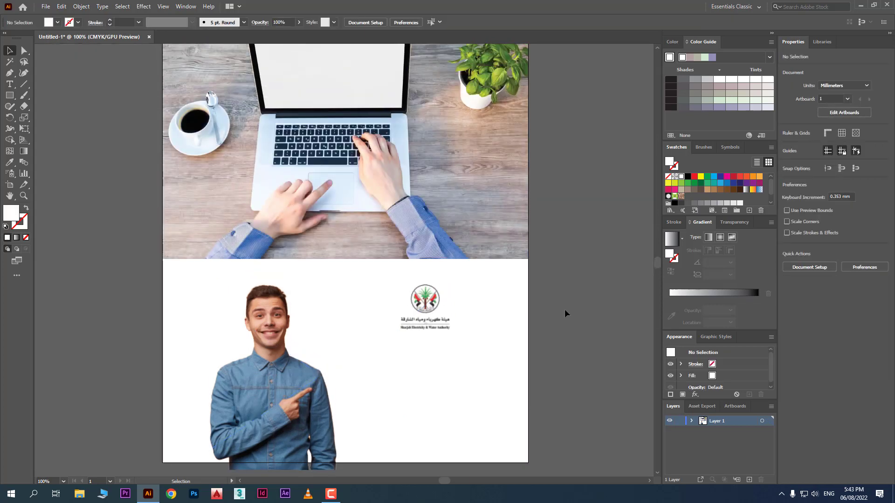
scroll(564, 309, up, 2)
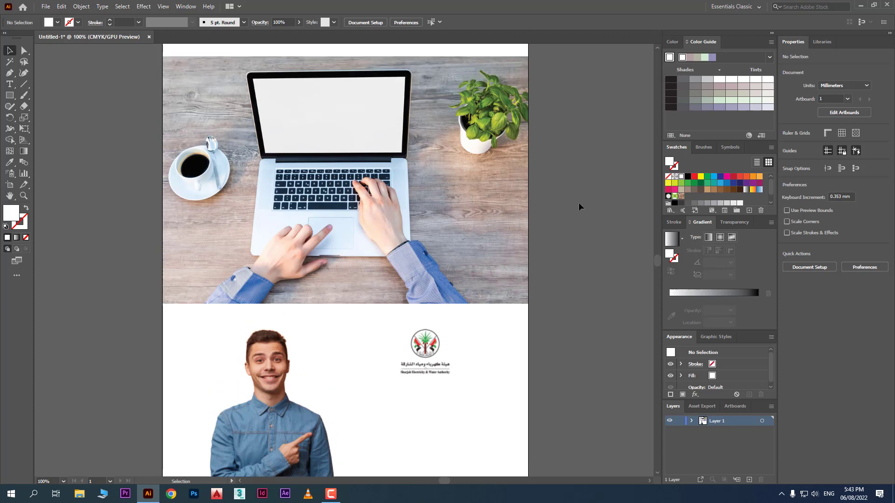
key(ctrl+a)
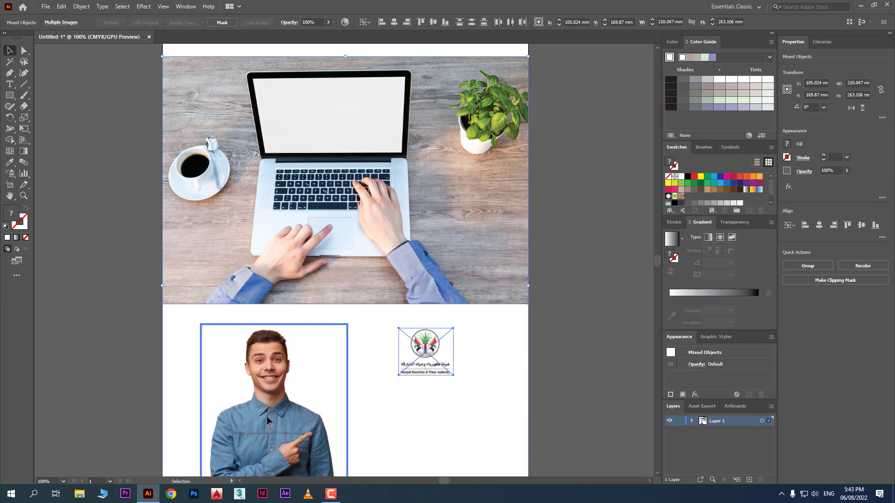
key(Delete)
Step: Draw a square about 37.6 mm wide on the empty page, fill it with dark green, and deselect it
scroll(306, 142, up, 1)
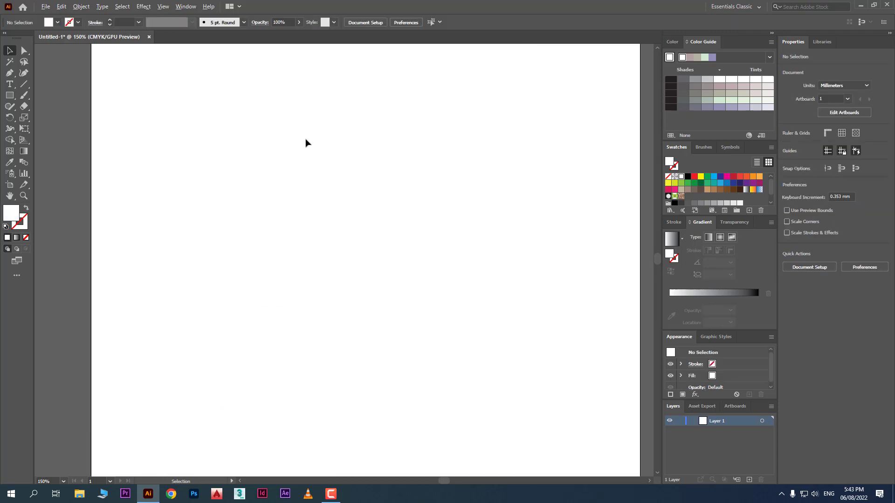
scroll(306, 143, up, 1)
click(10, 95)
drag(121, 97, 317, 293)
click(11, 52)
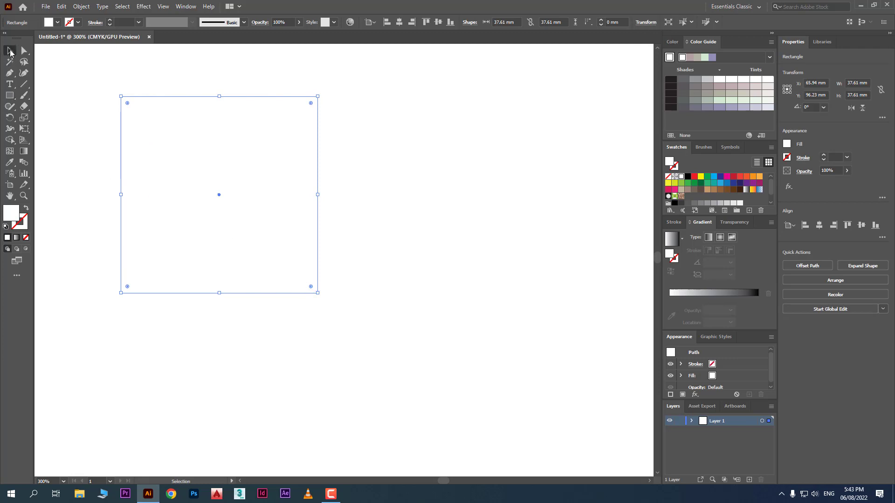
click(57, 22)
click(45, 44)
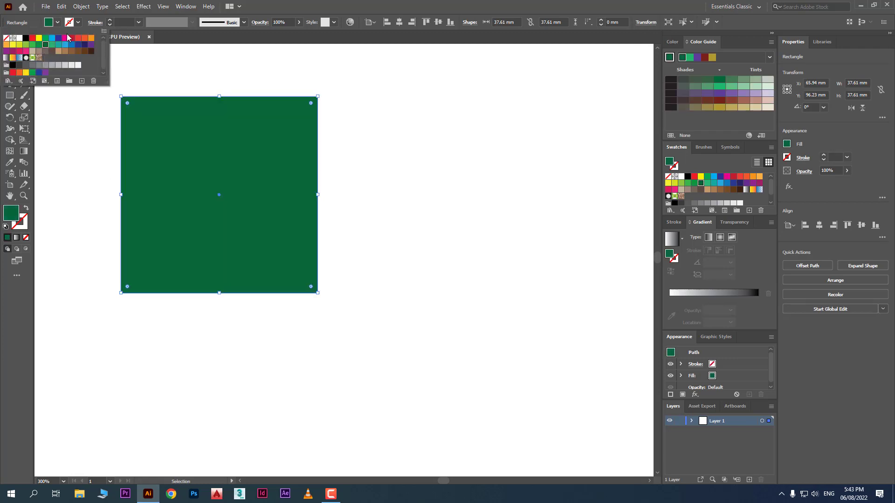
click(465, 196)
Step: Select the green square, try rounding all its corners with the live corner widget, and undo the rounding
click(322, 176)
scroll(142, 135, up, 1)
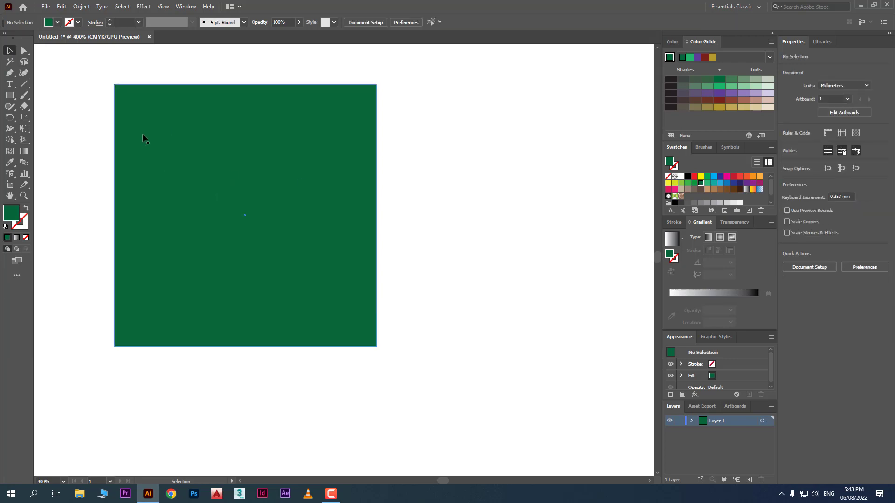
scroll(142, 135, up, 1)
click(167, 136)
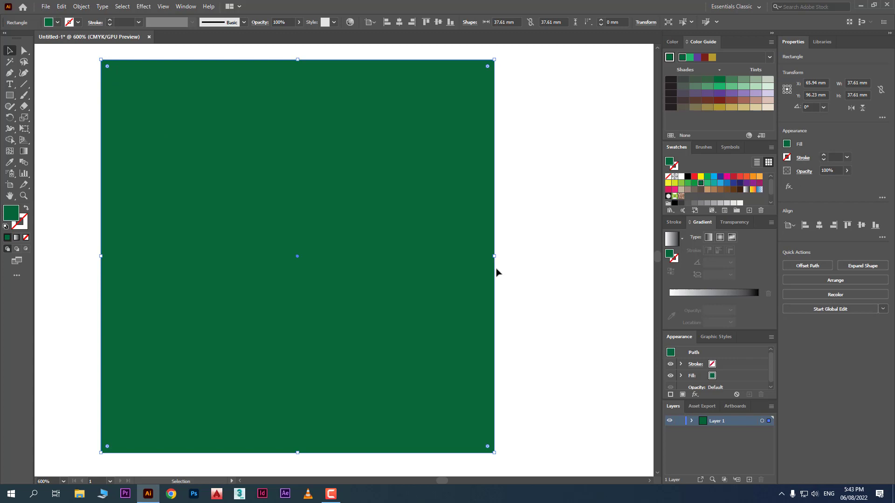
click(568, 166)
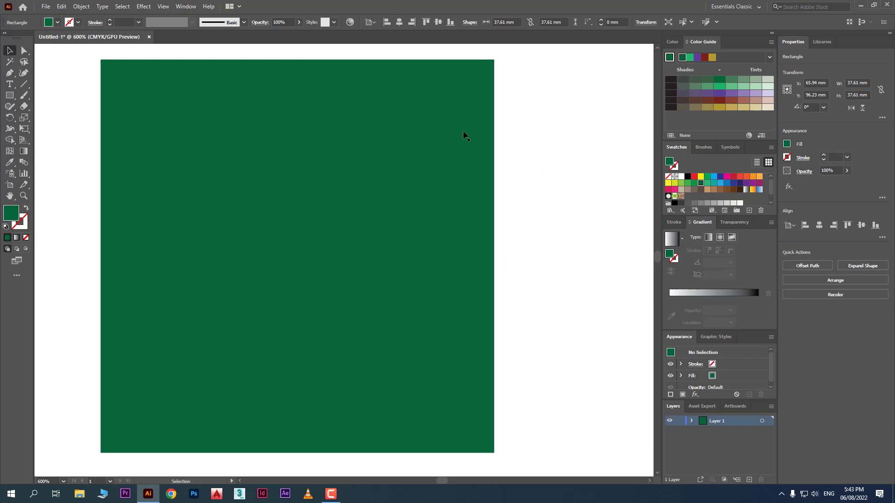
click(463, 130)
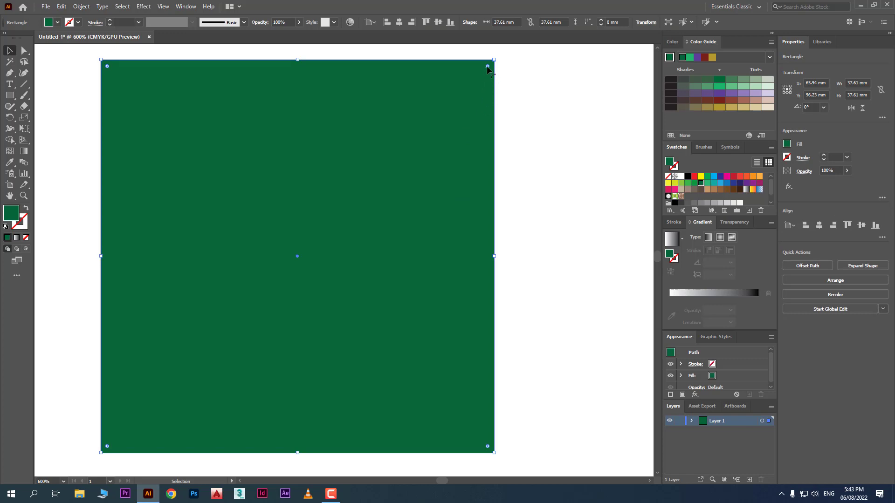
drag(487, 67, 395, 213)
key(ctrl+z)
Step: Reselect the square, round all four corners to a radius of about 2.5 mm, and reset them to sharp corners
click(559, 161)
click(379, 163)
drag(108, 65, 97, 118)
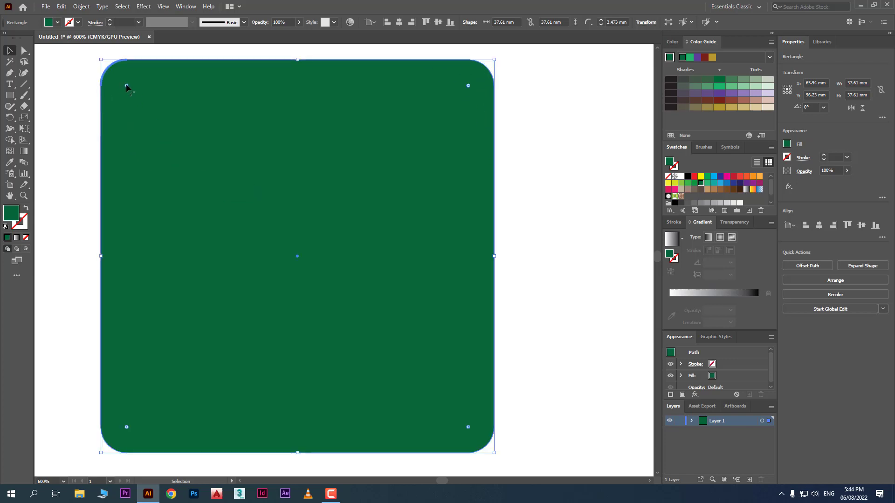
drag(126, 86, 84, 66)
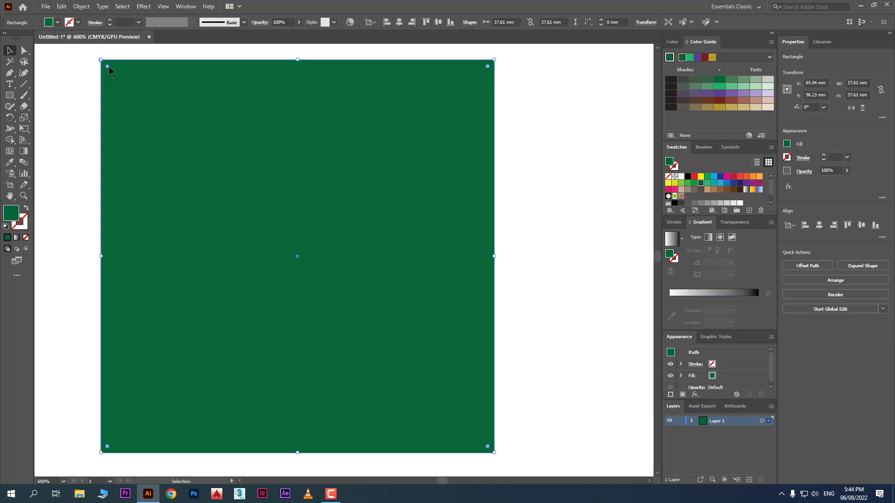
Step: Round only the square's two upper corners with a large matching radius, and reduce that radius to a moderate curve
drag(108, 66, 79, 78)
drag(488, 66, 452, 239)
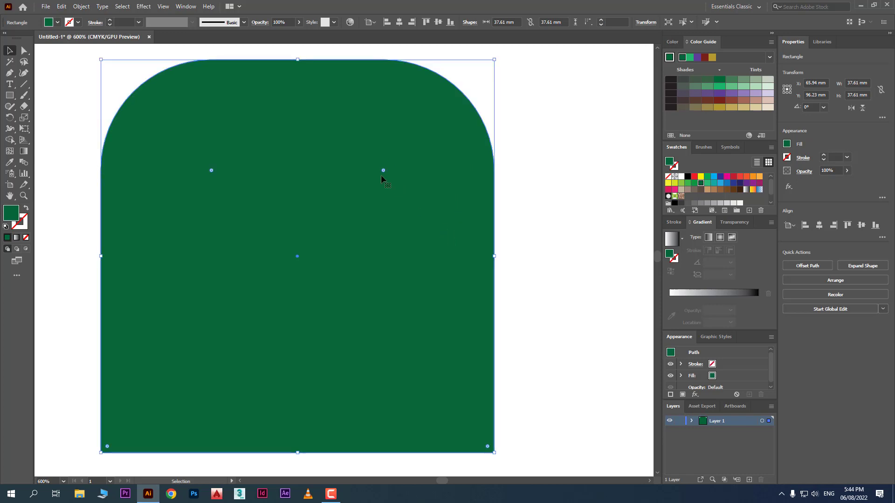
drag(385, 172, 445, 82)
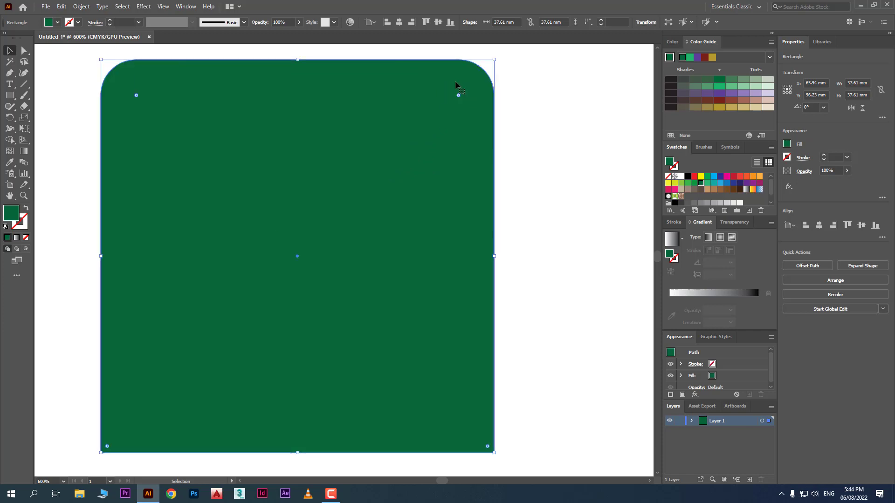
click(542, 148)
click(485, 145)
Step: Hide the corner widgets and shift the rounded green shape slightly to the right
click(163, 7)
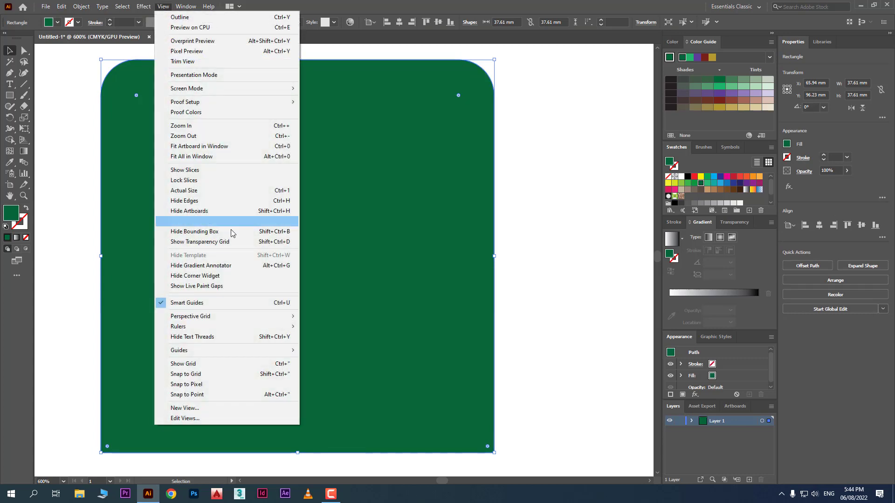
click(225, 275)
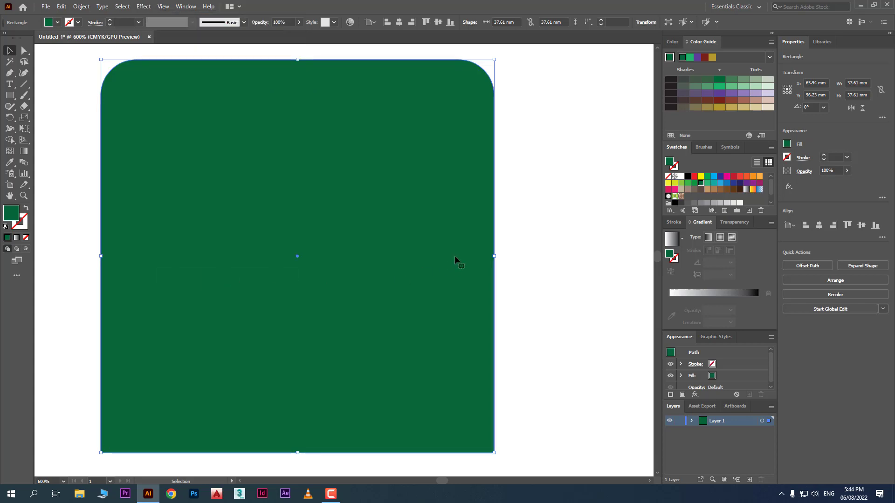
click(538, 194)
drag(378, 207, 412, 211)
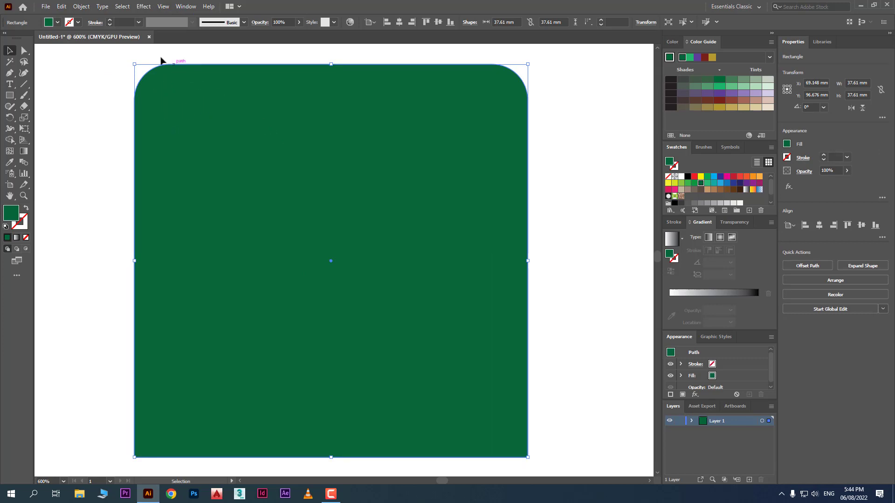
Step: Show the corner widgets again and reselect the green shape
click(163, 6)
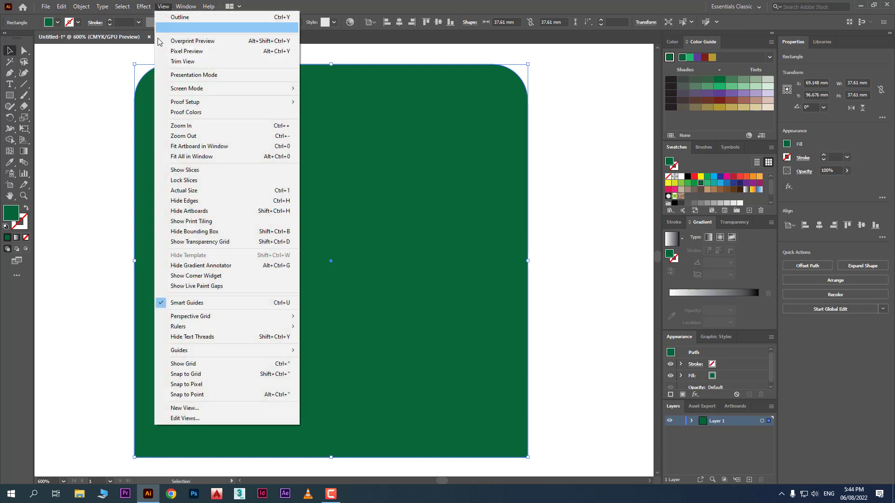
click(252, 276)
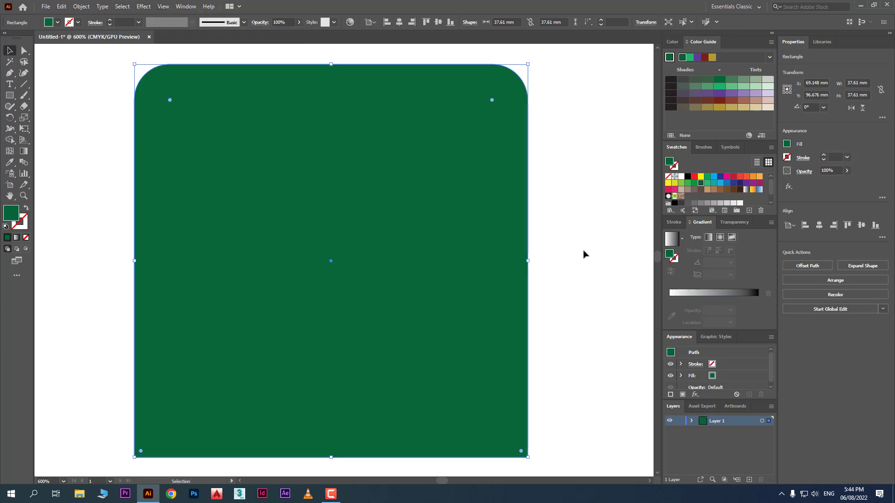
click(532, 215)
click(527, 210)
Step: Try rounding only the upper-right corner to about 4.08 mm, and undo it along with the shape's move and the upper corners' radius reduction
drag(493, 101, 486, 110)
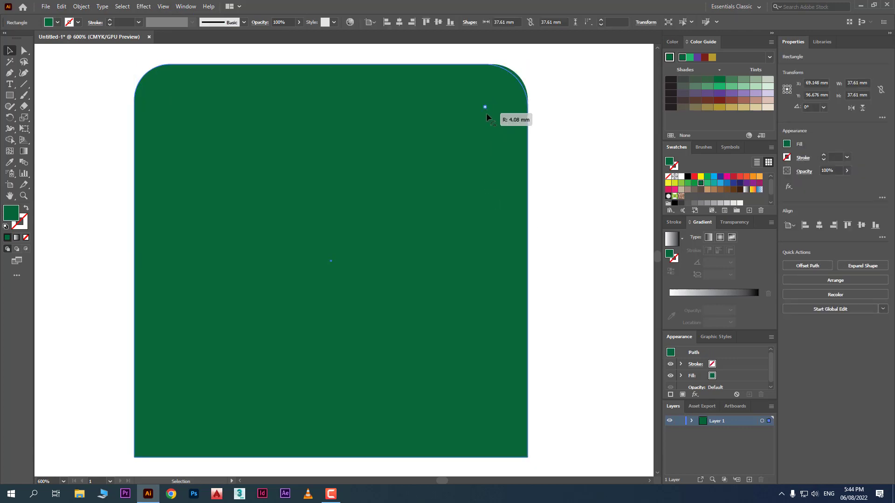
key(a)
key(ctrl+z)
key(ctrl+z)
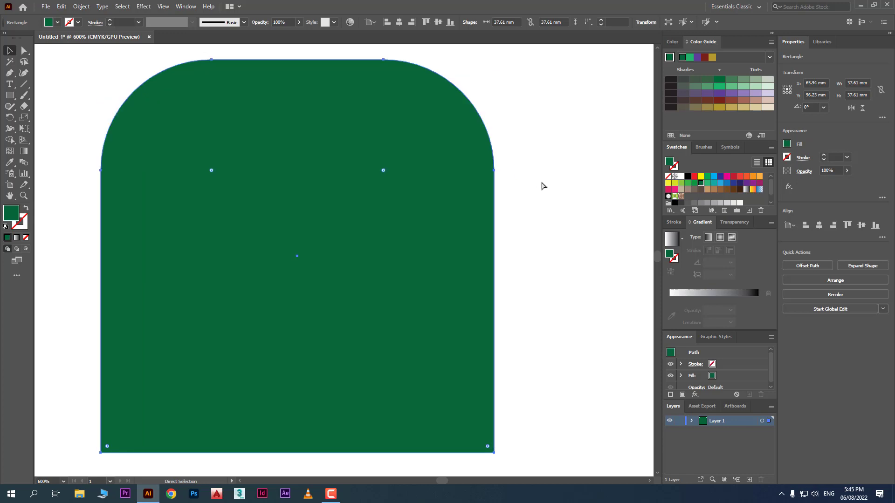
Step: Round only the square's upper-right and lower-left corners with a large matching radius to form a leaf shape
key(v)
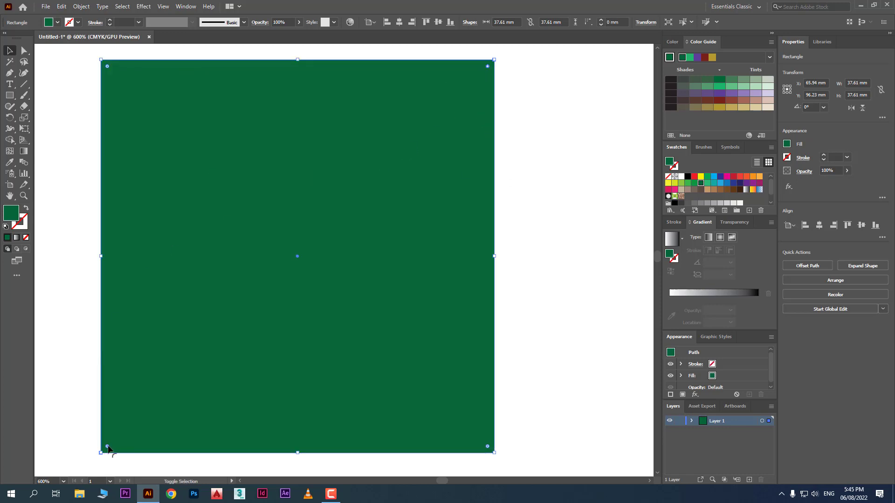
drag(108, 449, 414, 74)
click(578, 293)
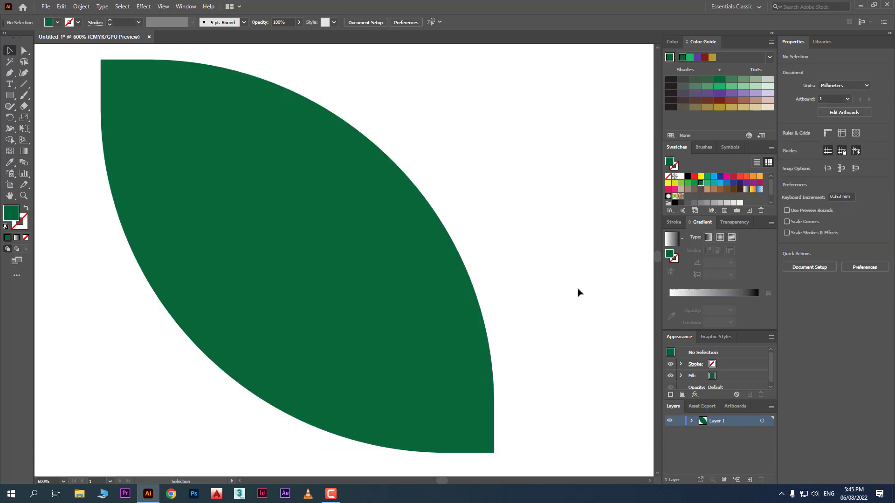
Step: Move the green leaf shape to the right to free the area beside it, and deselect it
click(262, 295)
drag(262, 295, 507, 317)
drag(410, 294, 503, 257)
click(252, 234)
Step: Draw a flat rectangle about 17.5 × 4.9 mm beside the leaf, and round its two upper corners
click(10, 95)
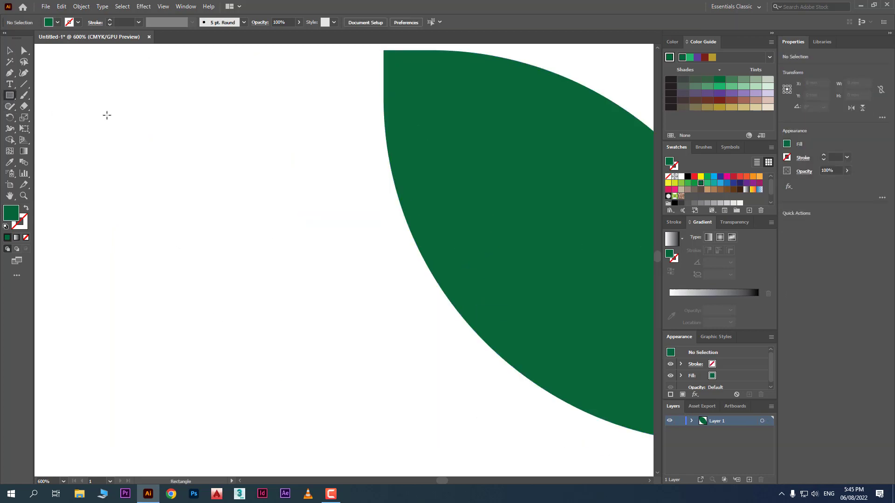
drag(130, 114, 312, 164)
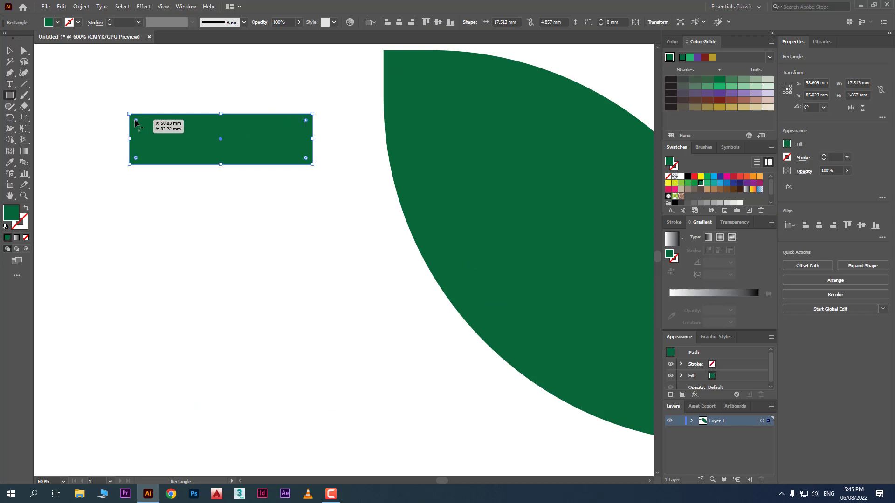
drag(135, 120, 152, 132)
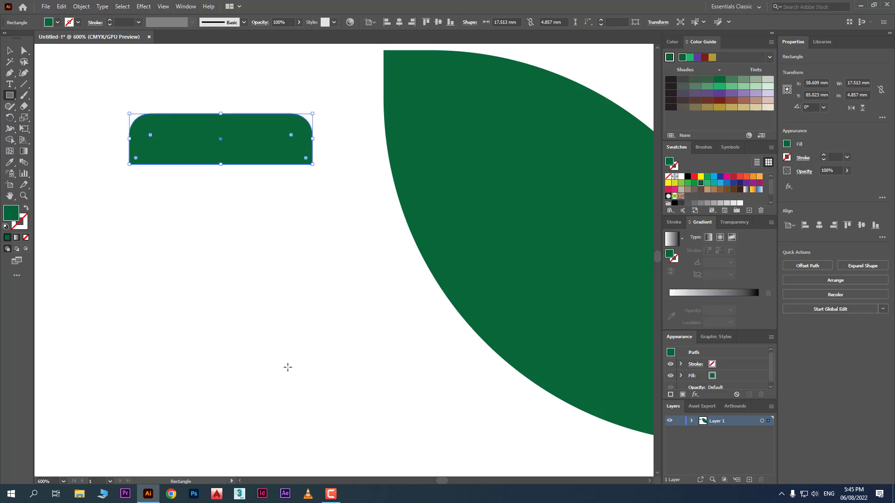
Step: Draw a rectangle about 17.5 × 20 mm directly beneath the flat one at matching width, and round its two lower corners
drag(298, 374, 129, 164)
drag(298, 267, 312, 267)
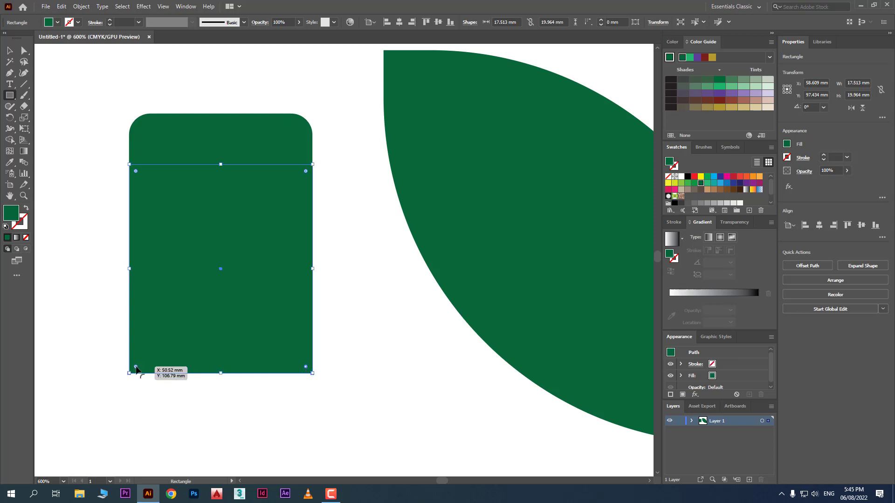
drag(135, 367, 141, 334)
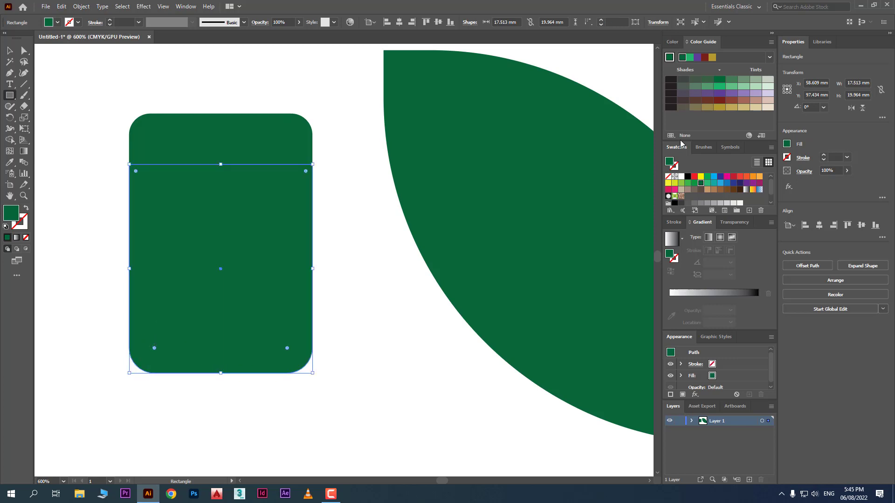
Step: Fill the taller lower rectangle with dark red, and select the green piece above it
click(716, 102)
click(716, 102)
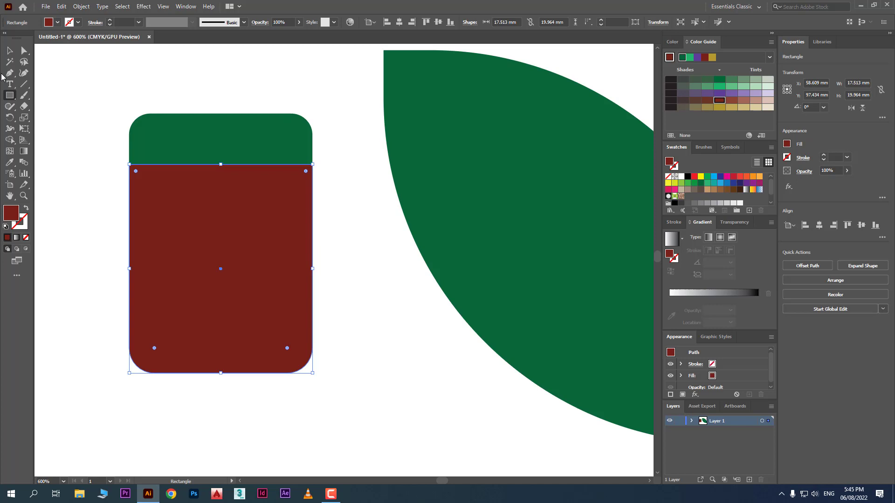
click(10, 50)
click(223, 124)
click(263, 267)
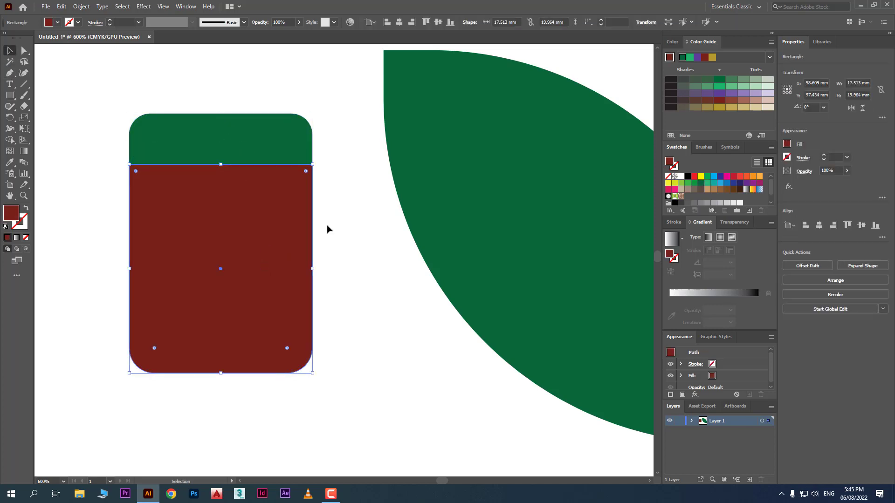
click(279, 154)
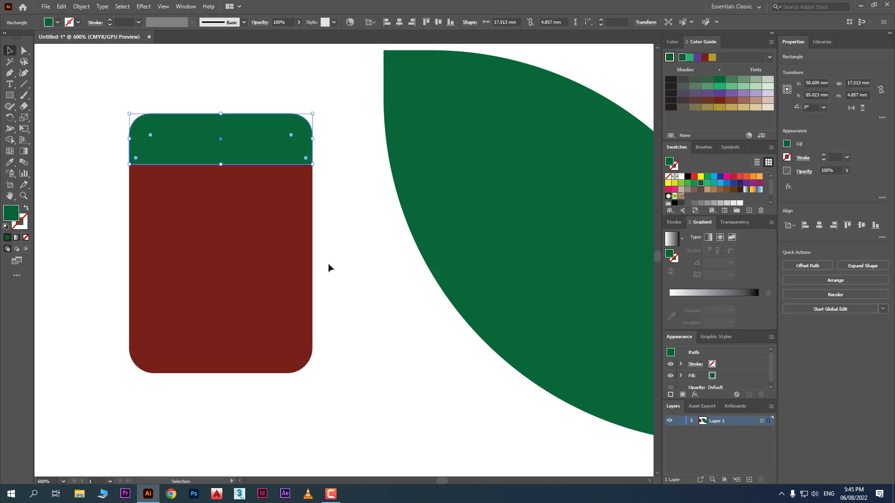
Step: Draw a green rectangle about 23.7 × 13.3 mm below the red shape, and round all its corners to about 3.97 mm
scroll(328, 268, down, 3)
click(50, 219)
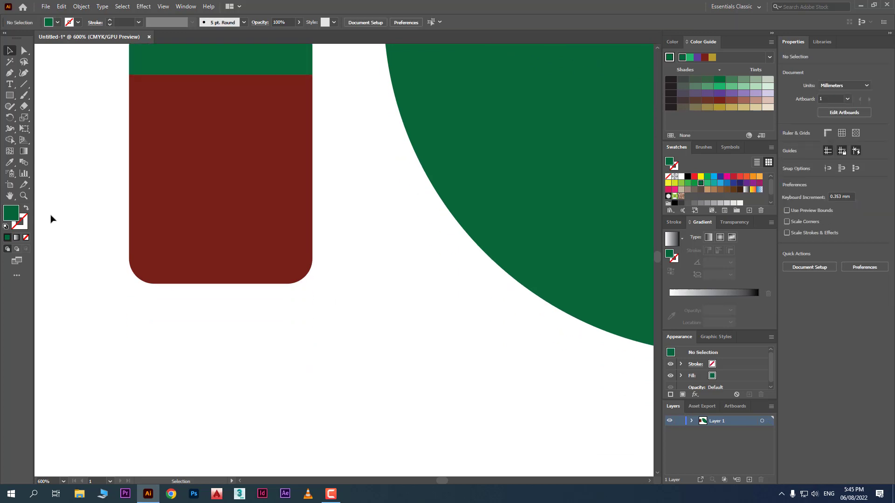
click(9, 95)
scroll(116, 194, down, 3)
drag(144, 237, 392, 377)
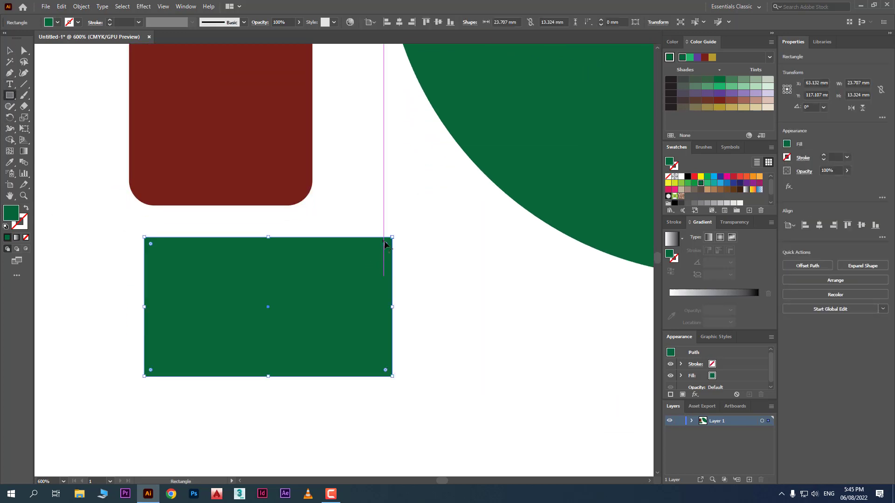
drag(385, 244, 347, 277)
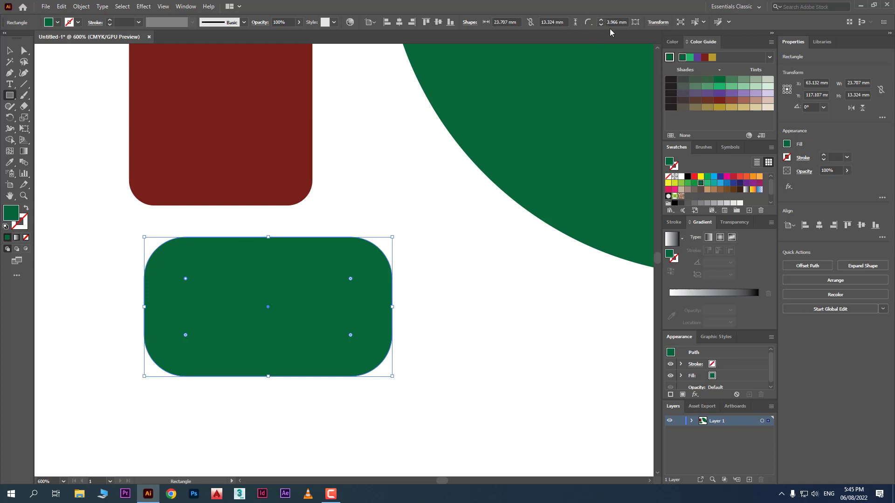
Step: Try the Inverted Round and Chamfer corner types on the green rectangle, and return it to Round
click(591, 23)
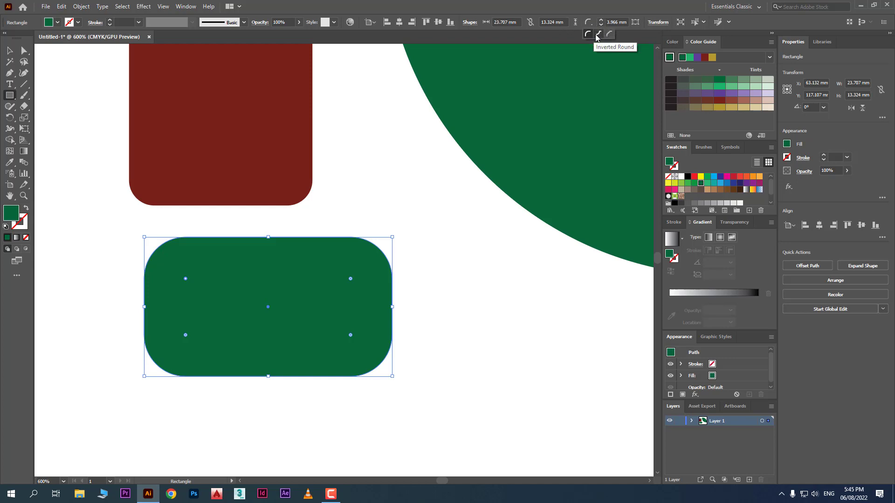
click(598, 35)
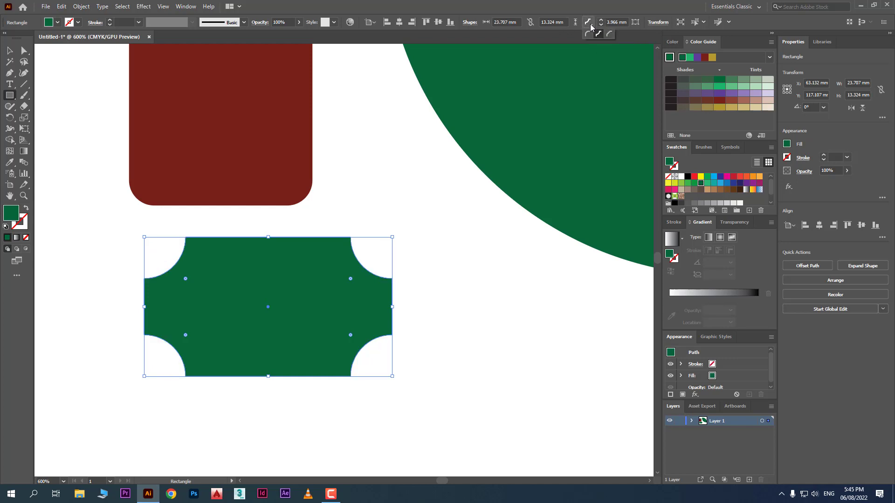
click(609, 34)
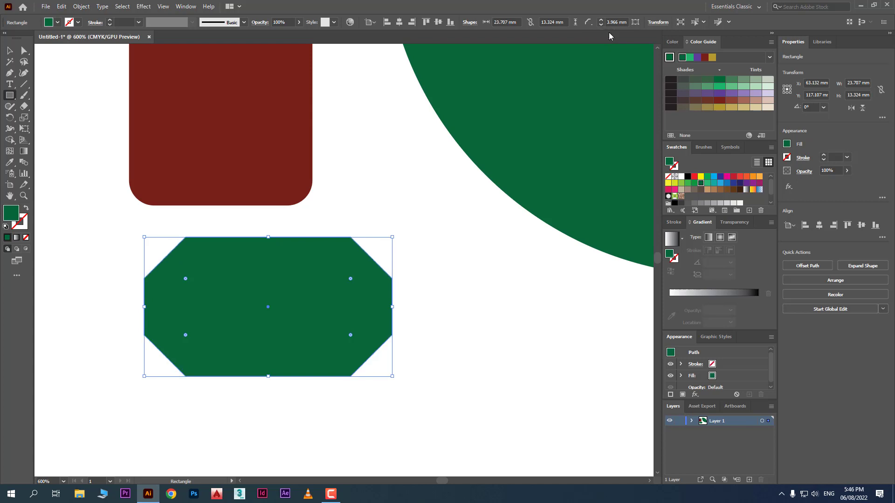
click(587, 24)
click(588, 36)
Step: Set the green rectangle's corner radius to 4 mm and deselect it
click(609, 22)
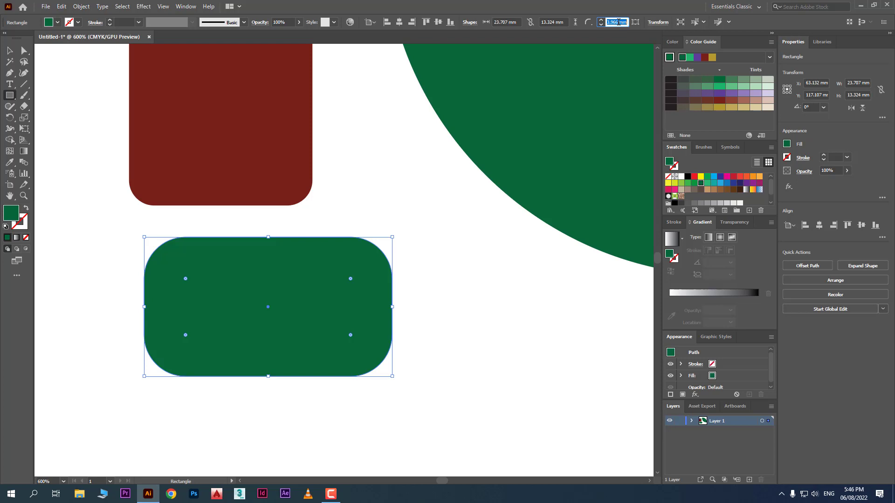
text(4)
key(Return)
key(v)
click(508, 388)
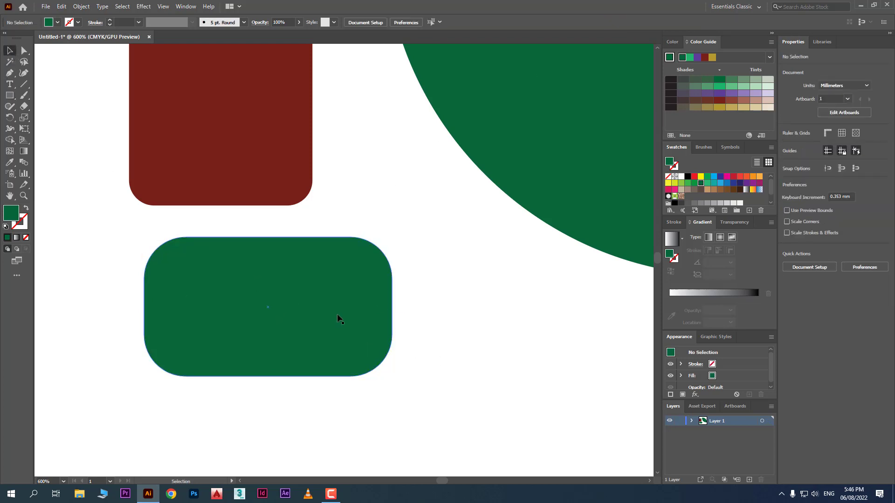
Step: Cycle the green rectangle's corners through the round, inverted round and chamfer styles using its corner widget, ending on inverted round
click(339, 319)
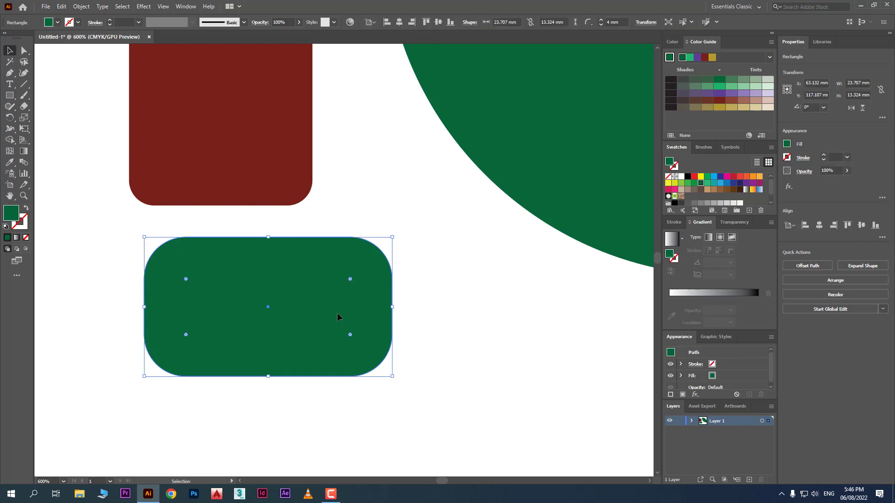
alt+click(350, 280)
alt+click(350, 280)
alt+click(350, 280)
alt+click(350, 280)
alt+click(350, 280)
alt+click(350, 280)
alt+click(350, 279)
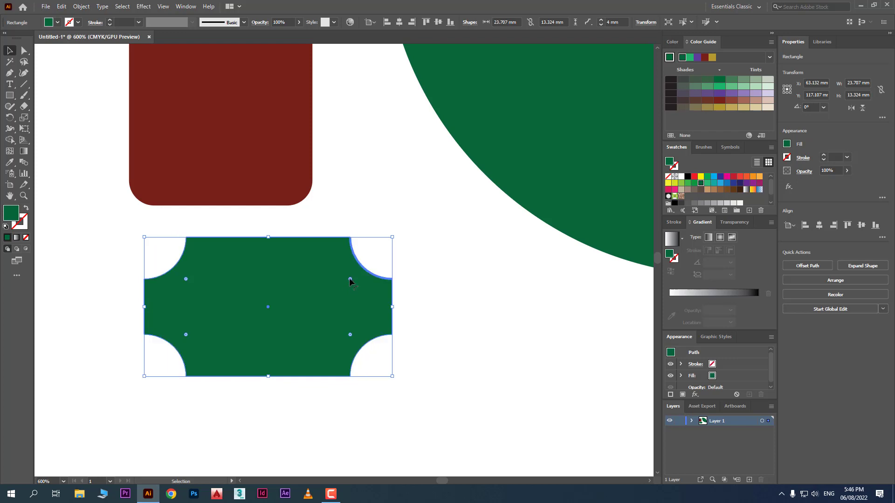
alt+click(350, 280)
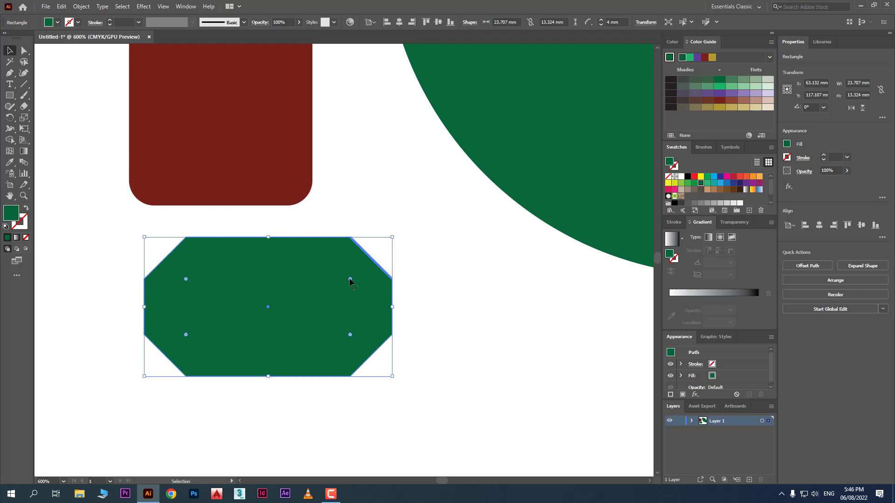
alt+click(350, 280)
alt+click(350, 280)
alt+click(351, 280)
alt+click(351, 280)
alt+click(350, 280)
alt+click(350, 280)
alt+click(350, 280)
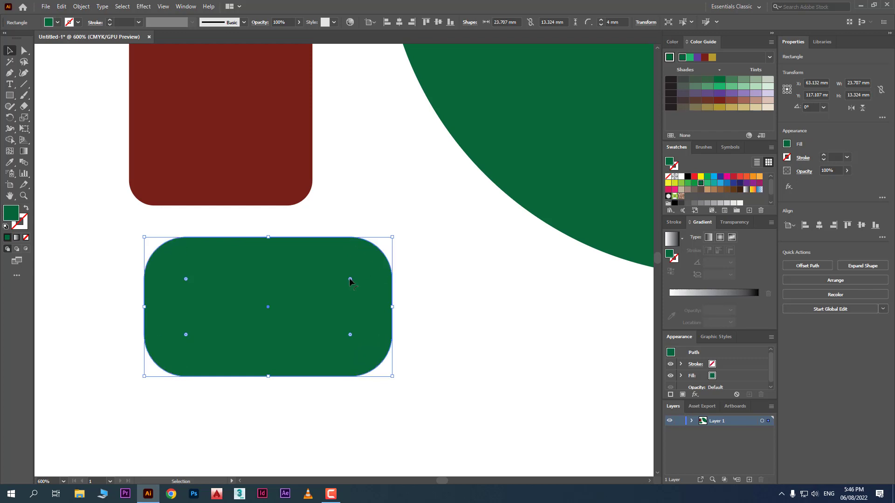
alt+click(350, 280)
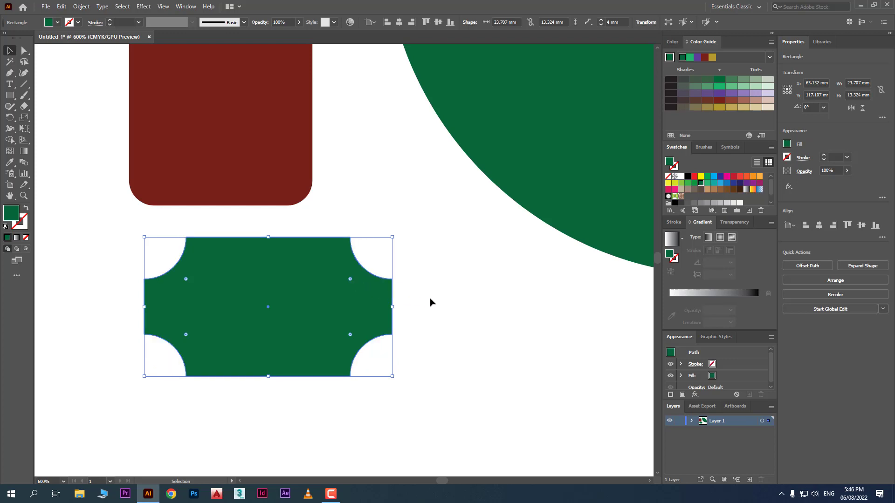
Step: Move the green inverted-corner rectangle to the right, just below the gap between the red shape and the leaf
drag(273, 292, 422, 249)
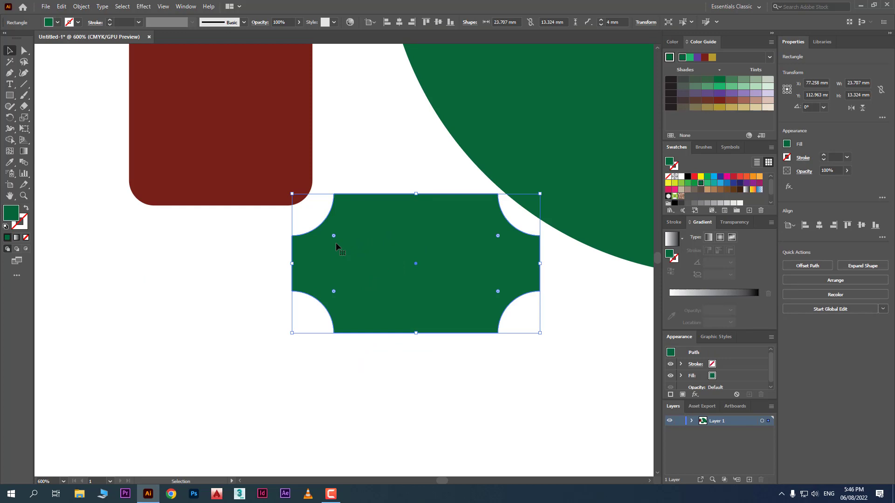
drag(413, 259, 403, 248)
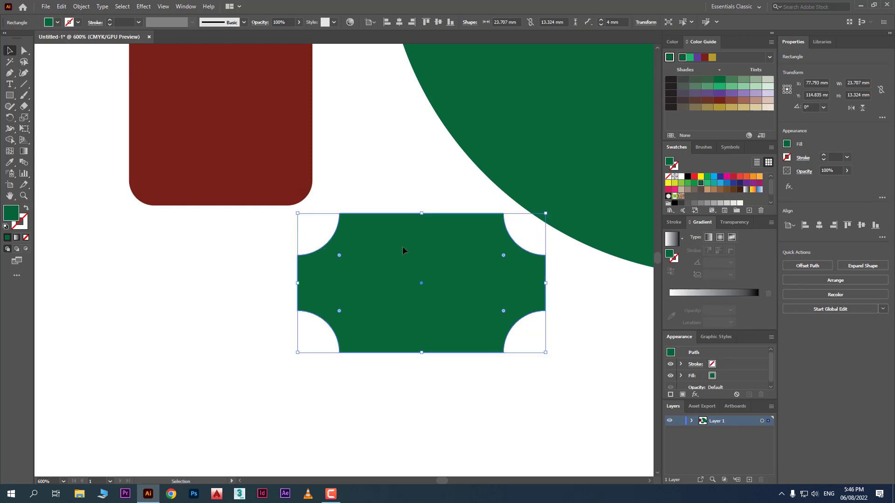
scroll(420, 205, up, 5)
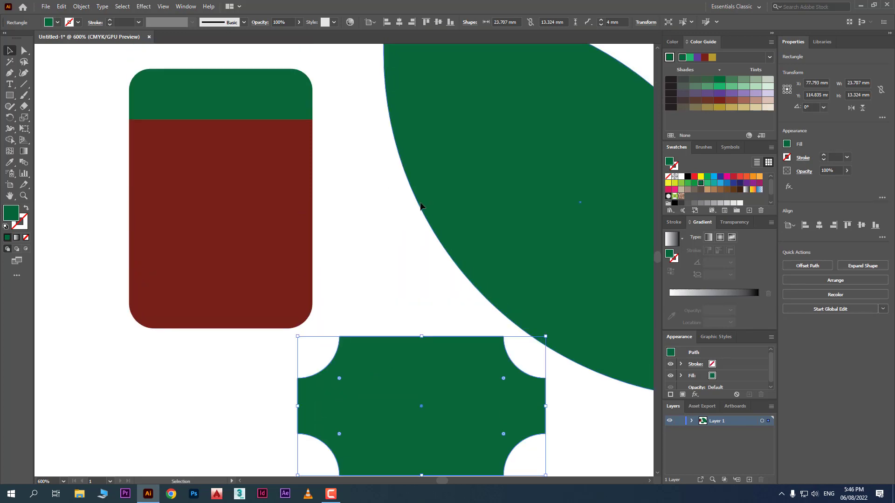
Step: Draw a rectangle about 17.3 × 13.1 mm beside the inverted-corner shape, and round all its corners to about 4.2 mm
scroll(425, 206, down, 4)
click(200, 287)
click(9, 95)
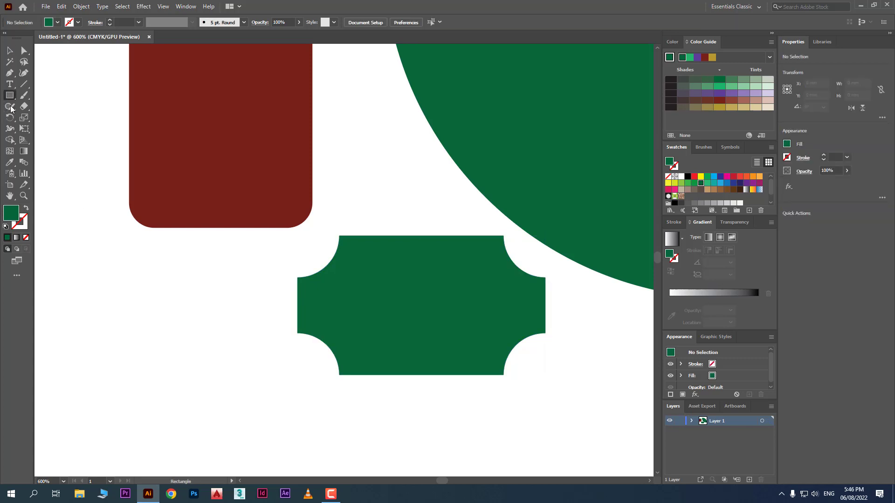
mouse_move(105, 298)
mouse_down()
mouse_move(251, 427)
mouse_move(286, 435)
mouse_up()
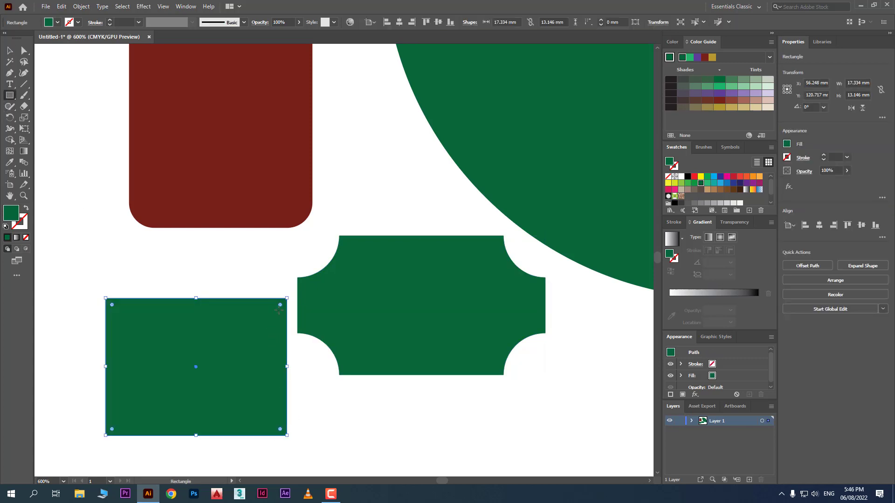
drag(280, 306, 229, 330)
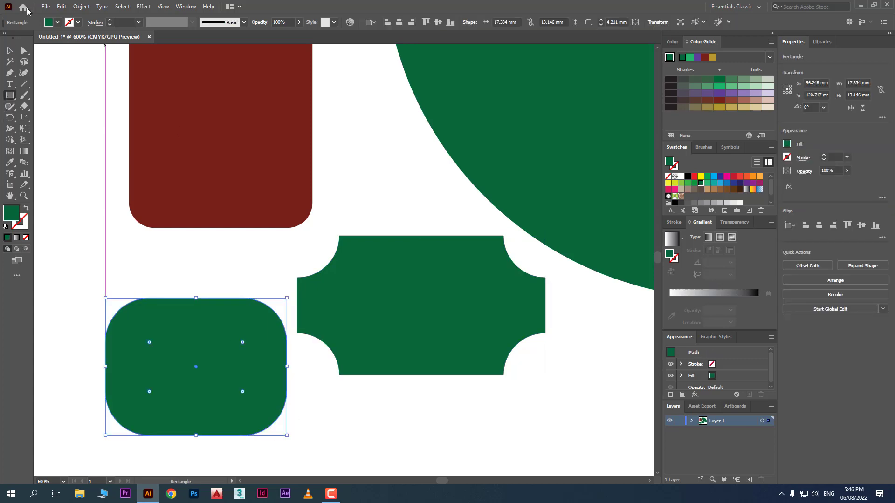
Step: Remove the new rounded rectangle's fill and give it a black stroke
click(56, 23)
click(6, 38)
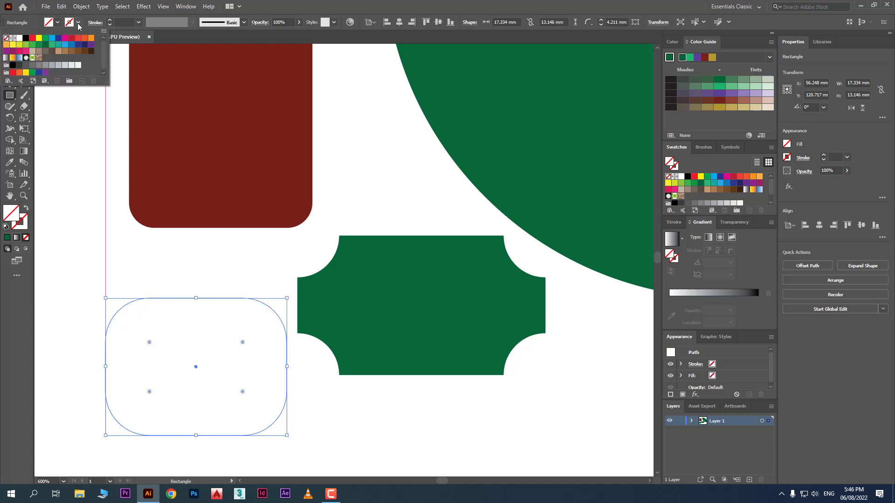
click(78, 23)
click(79, 23)
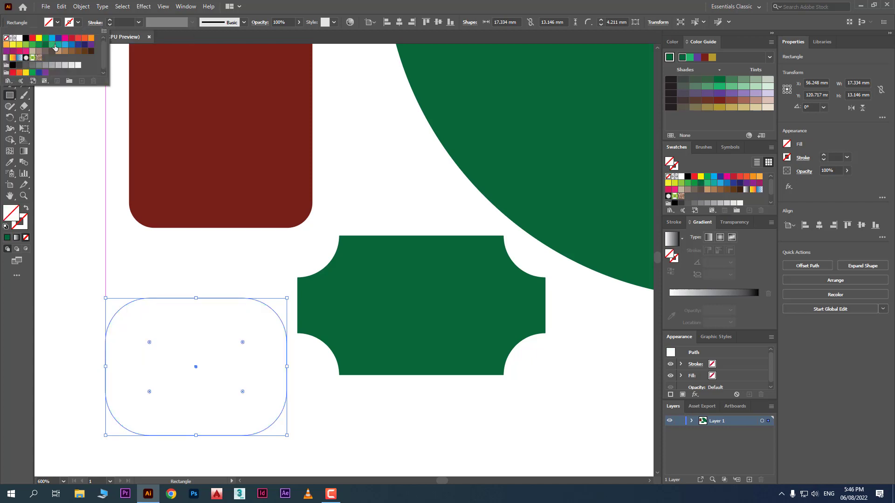
click(26, 37)
click(56, 204)
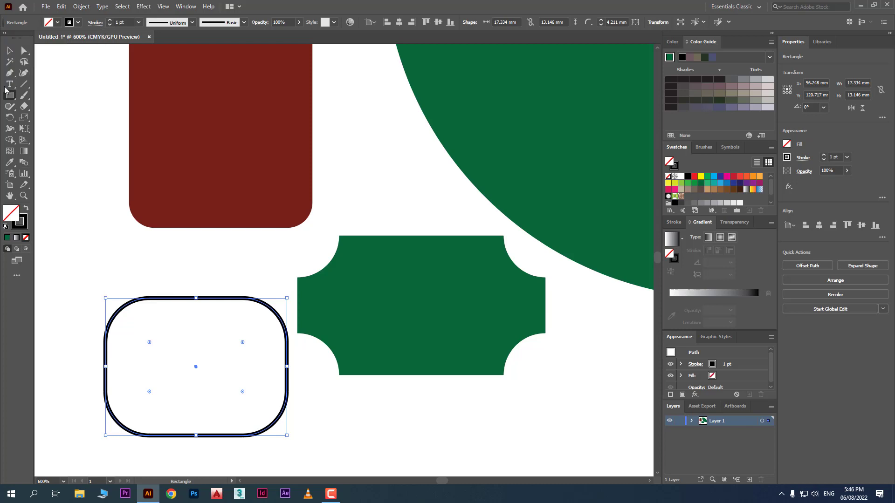
Step: Draw a horizontal line about 17.3 mm long across the outlined rounded rectangle, and nudge it slightly upward
click(23, 85)
drag(101, 373, 283, 363)
key(v)
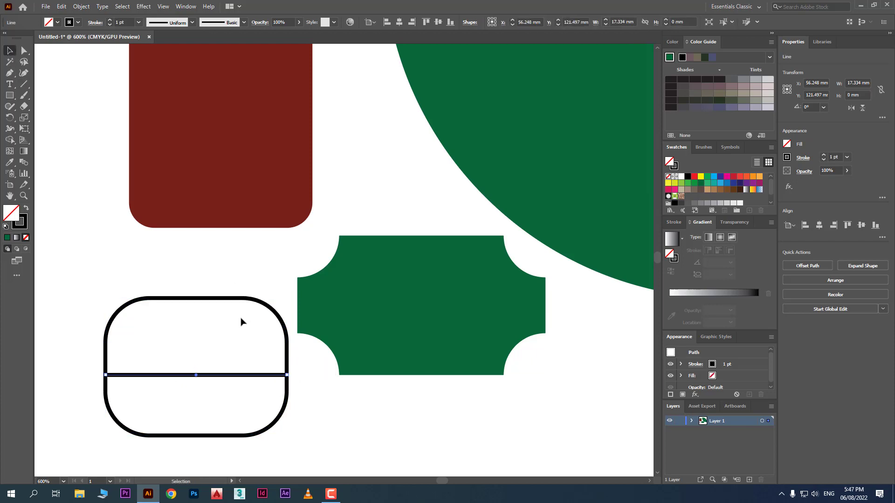
drag(231, 376, 231, 371)
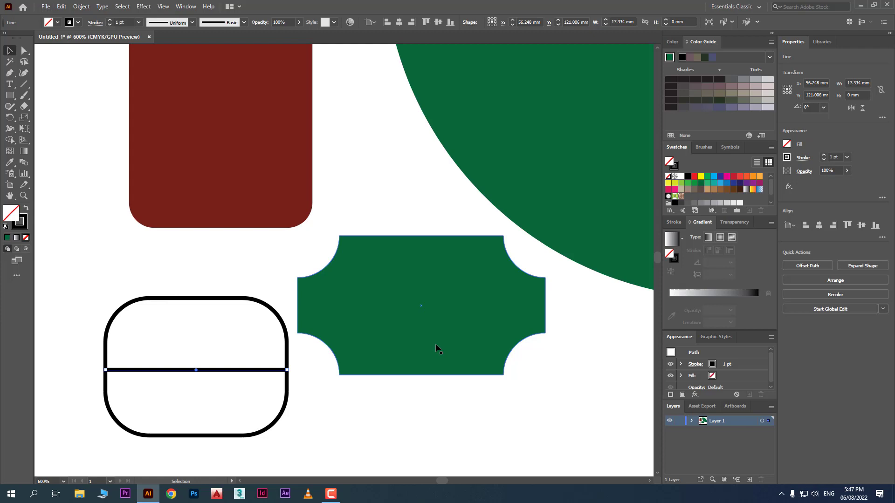
click(332, 495)
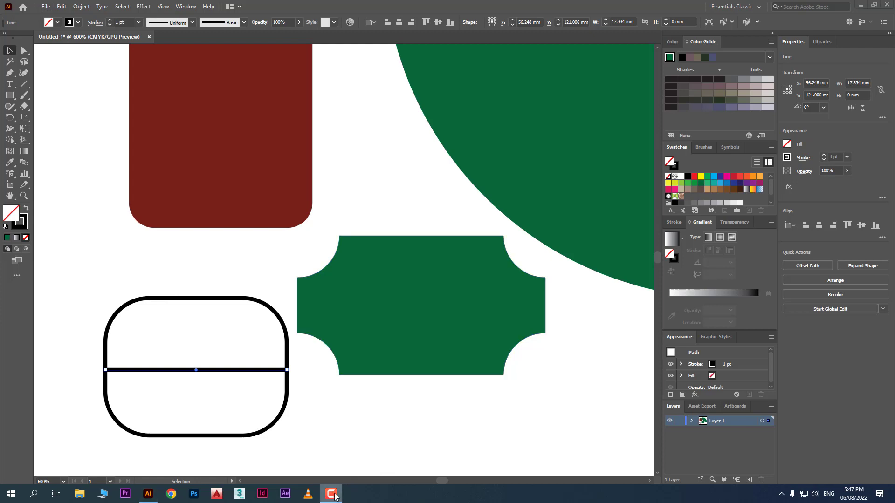